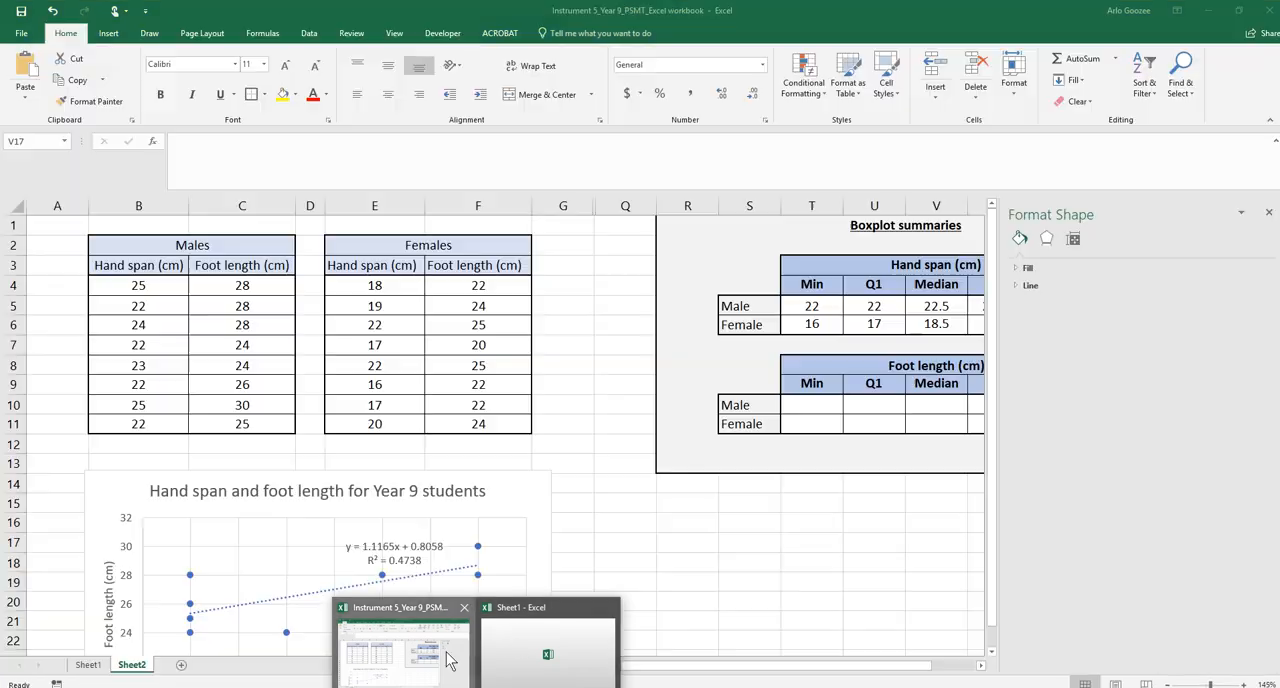
Switch to the Year 9 workbook and close the Format Shape pane
left_click(444, 656)
left_click(712, 586)
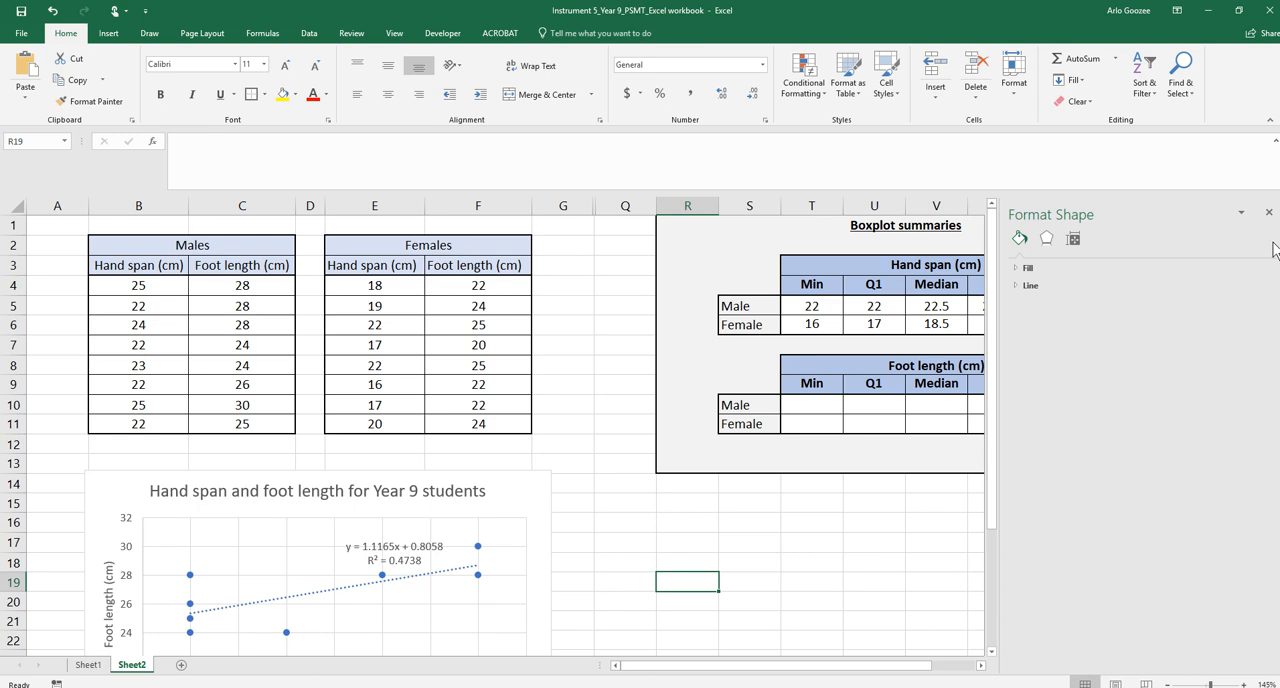
left_click(1269, 212)
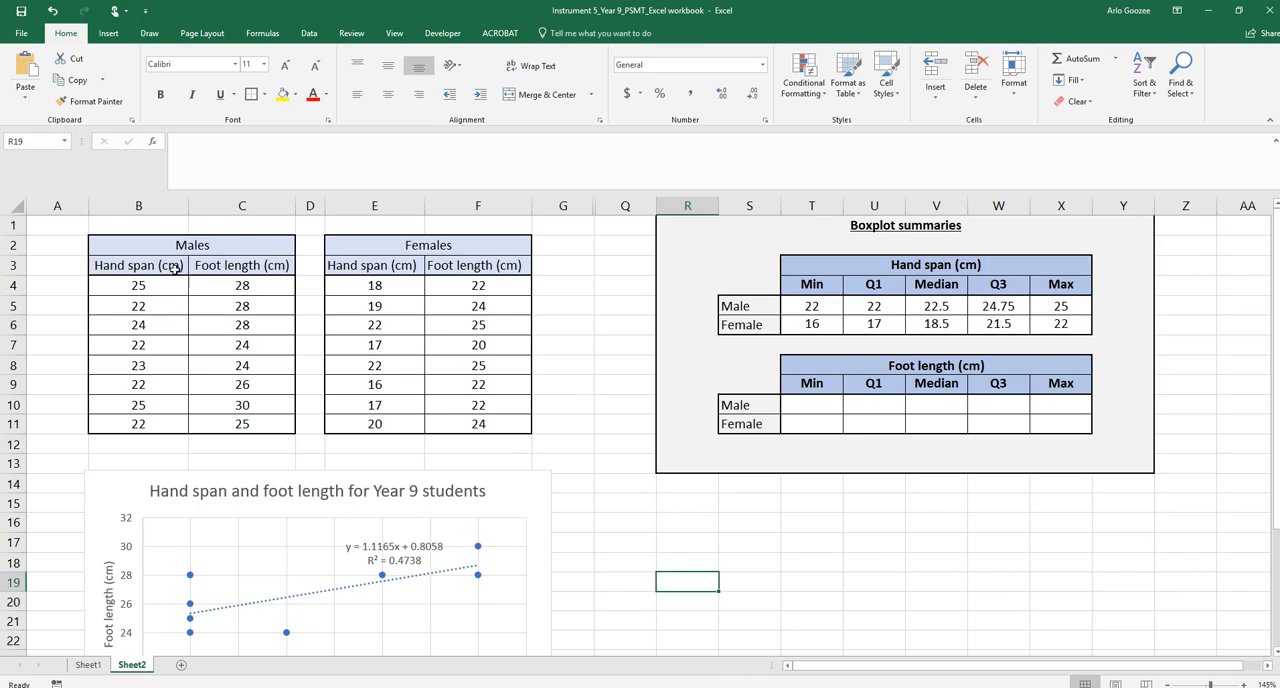
Insert a Box and Whisker chart from the male and female hand span columns, B3:B11 and E3:E11
left_click_drag(175, 266, 177, 432)
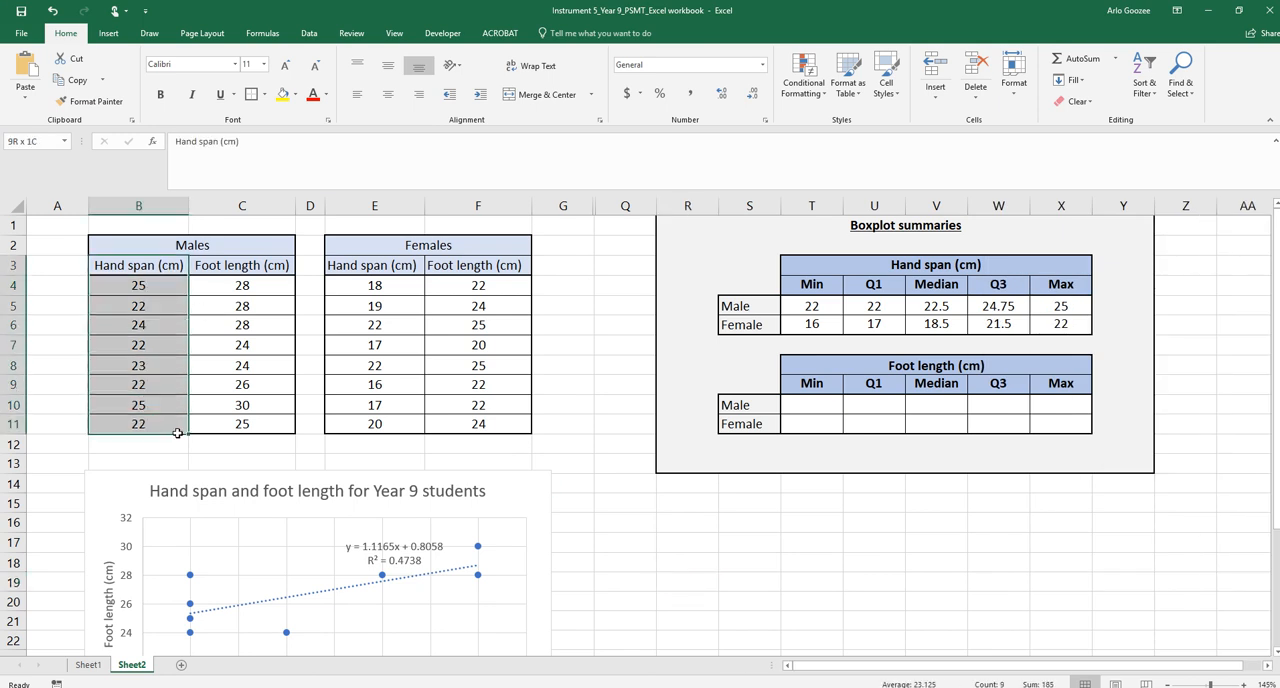
left_click_drag(400, 265, 406, 411, "ctrl")
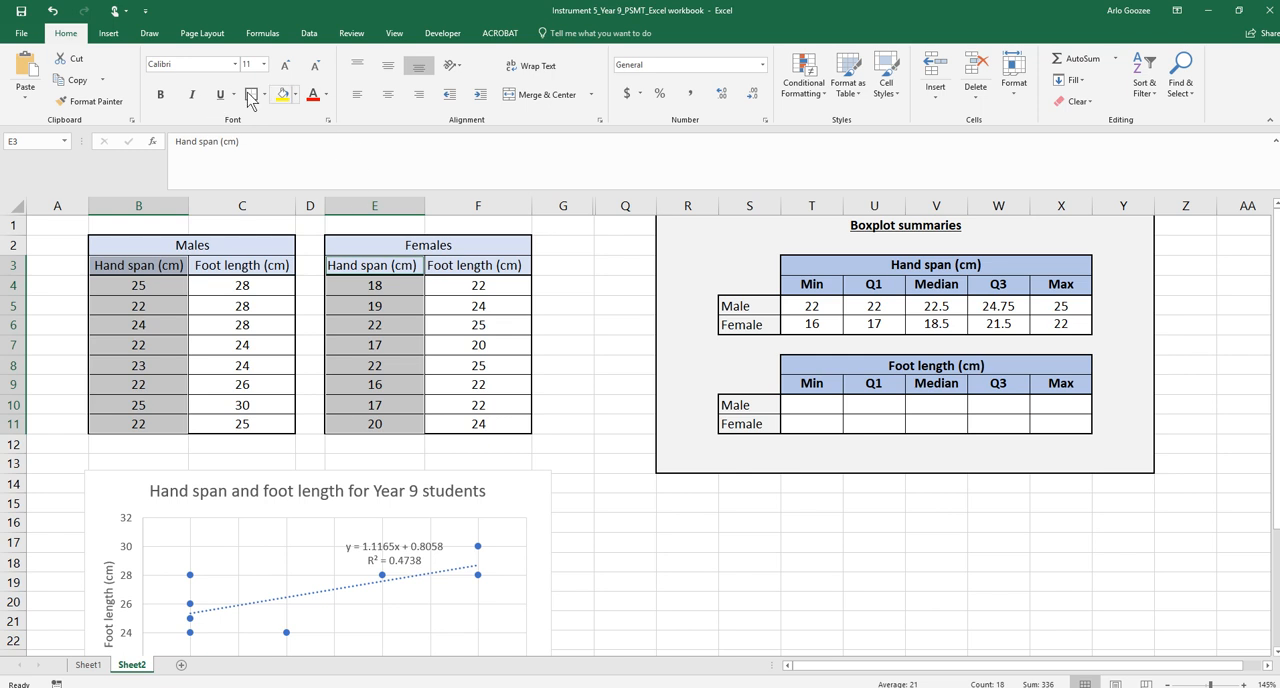
left_click(108, 36)
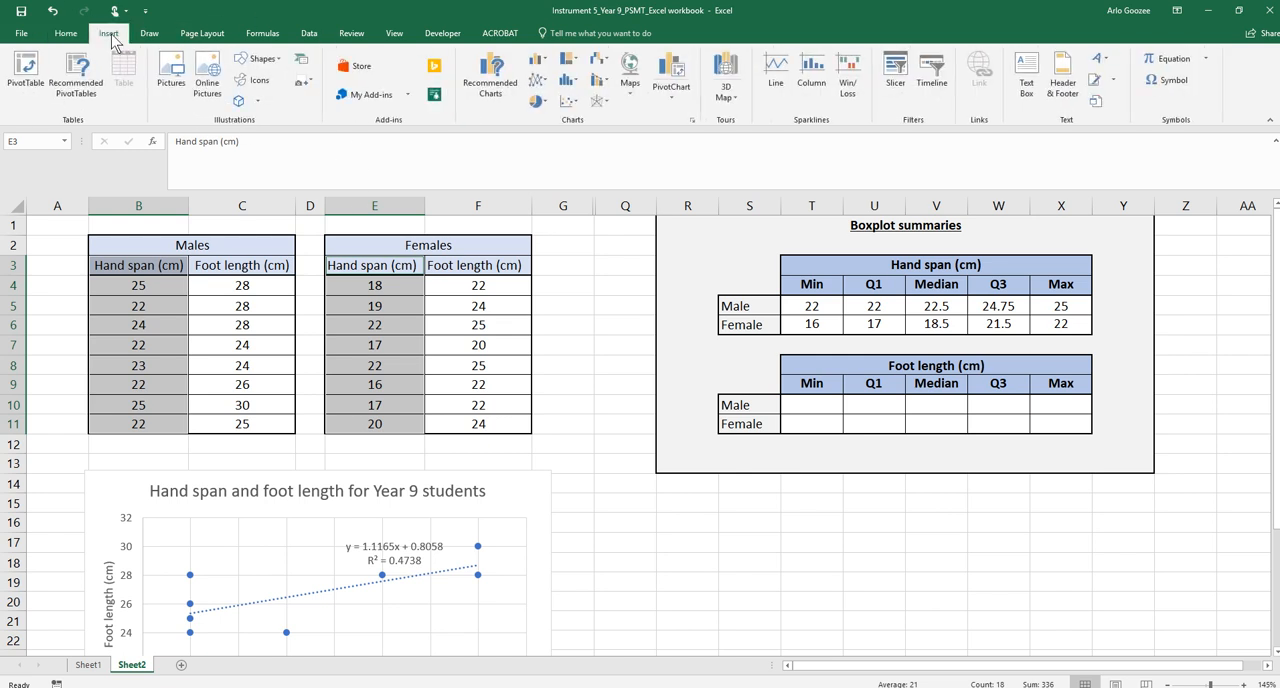
left_click(537, 60)
left_click(551, 287)
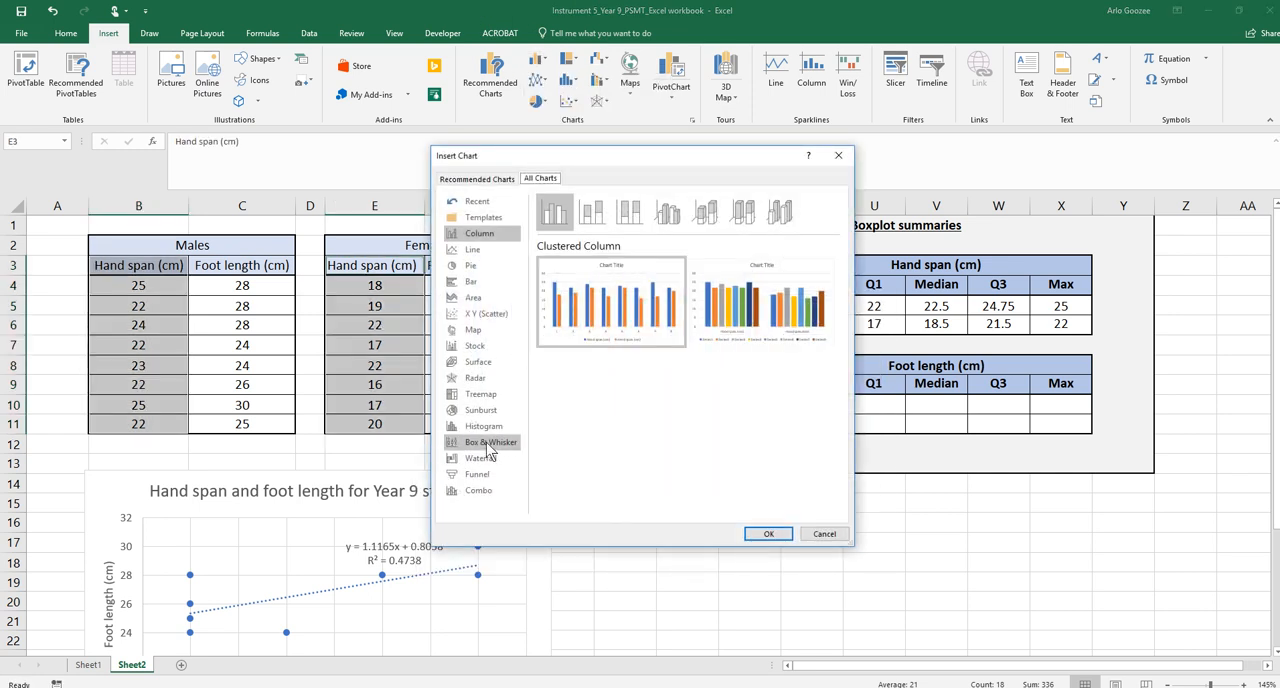
left_click(488, 443)
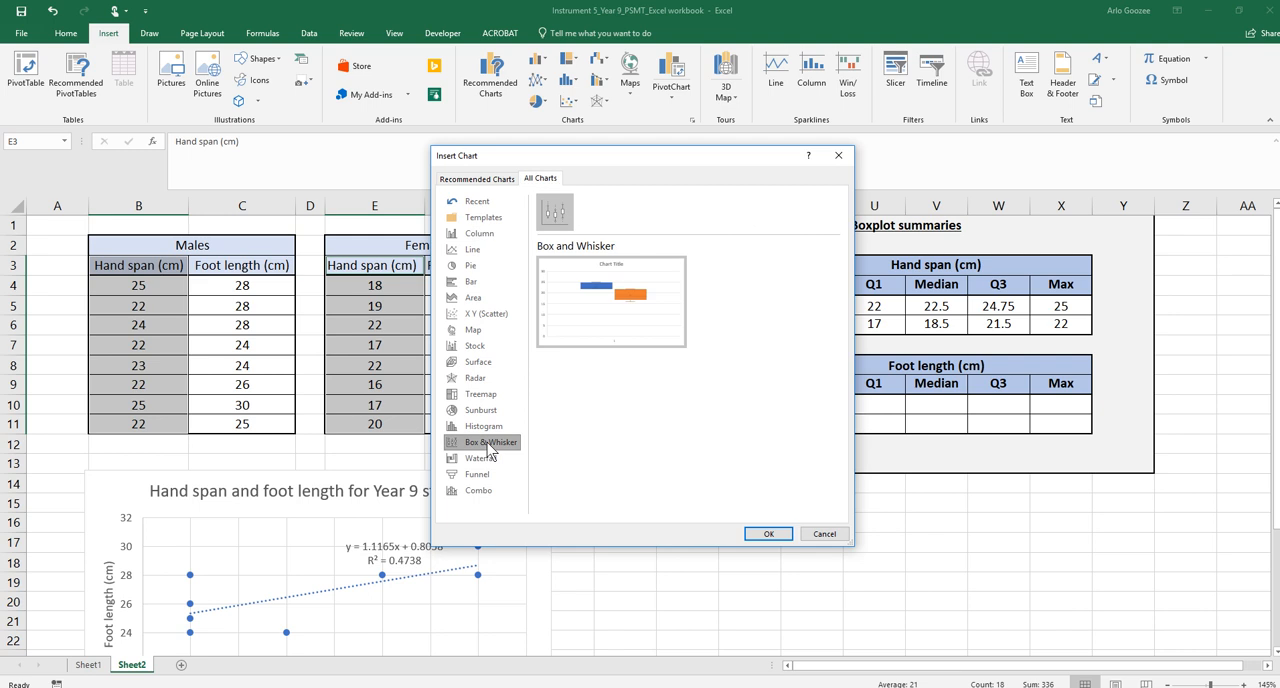
left_click(776, 535)
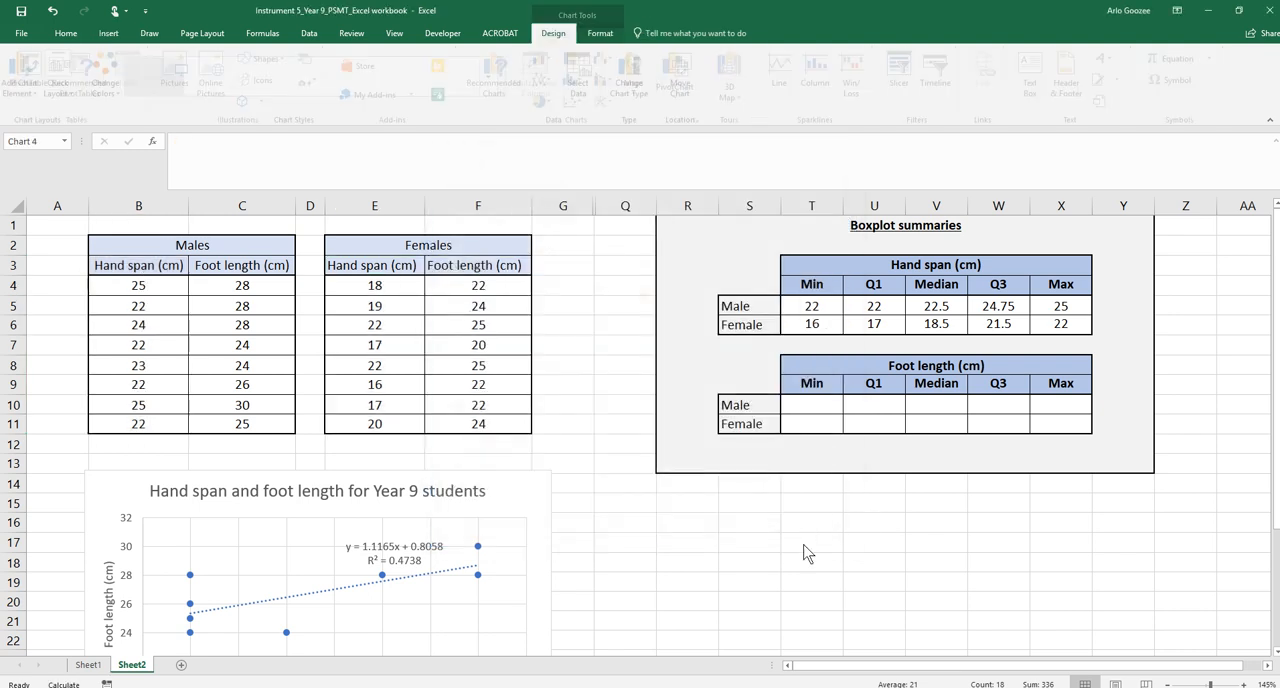
Move the new chart beside the tables and retitle it 'Hand spans for males and females'
left_click(677, 315)
left_click_drag(686, 315, 566, 313)
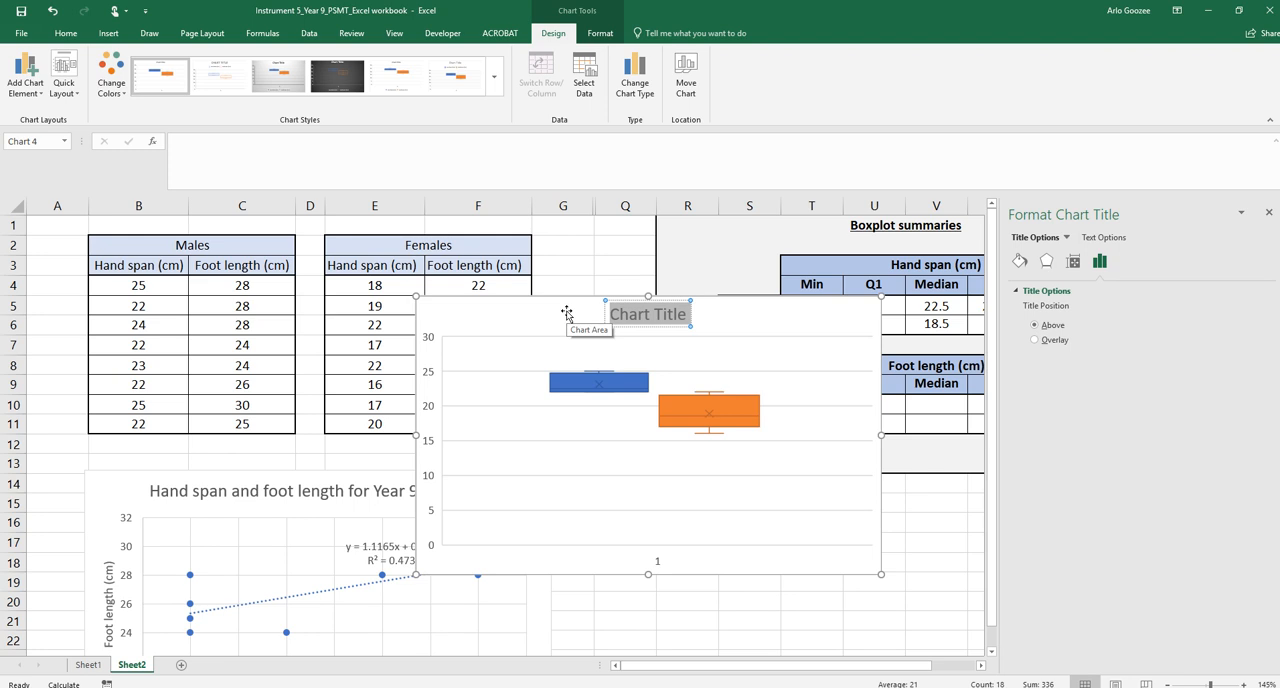
type("Male")
key("BackSpace")
key("BackSpace")
key("BackSpace")
key("BackSpace")
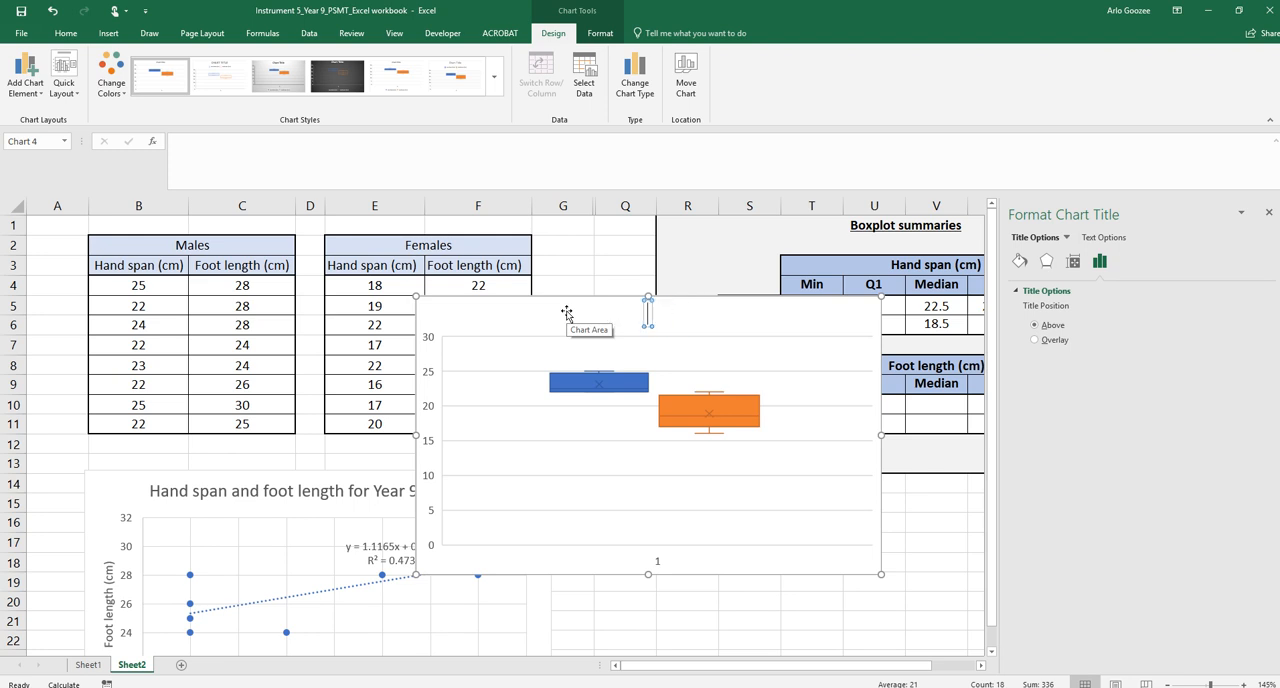
type("Hand span")
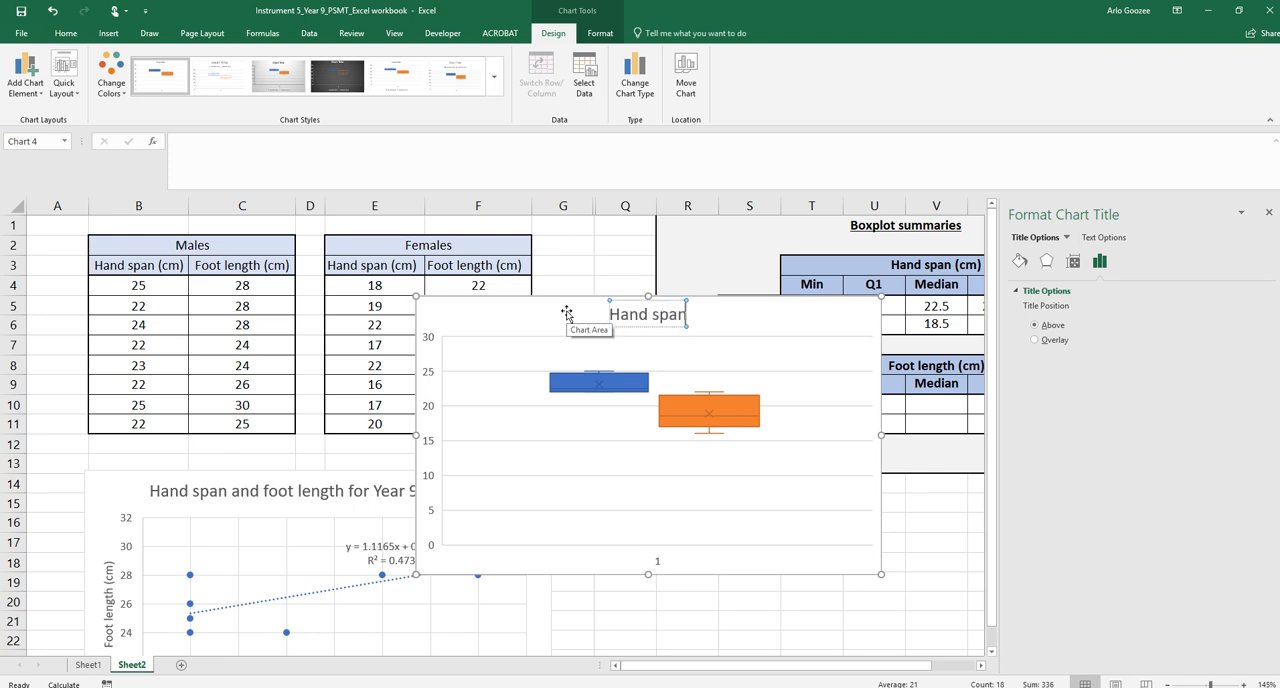
type("s for males and")
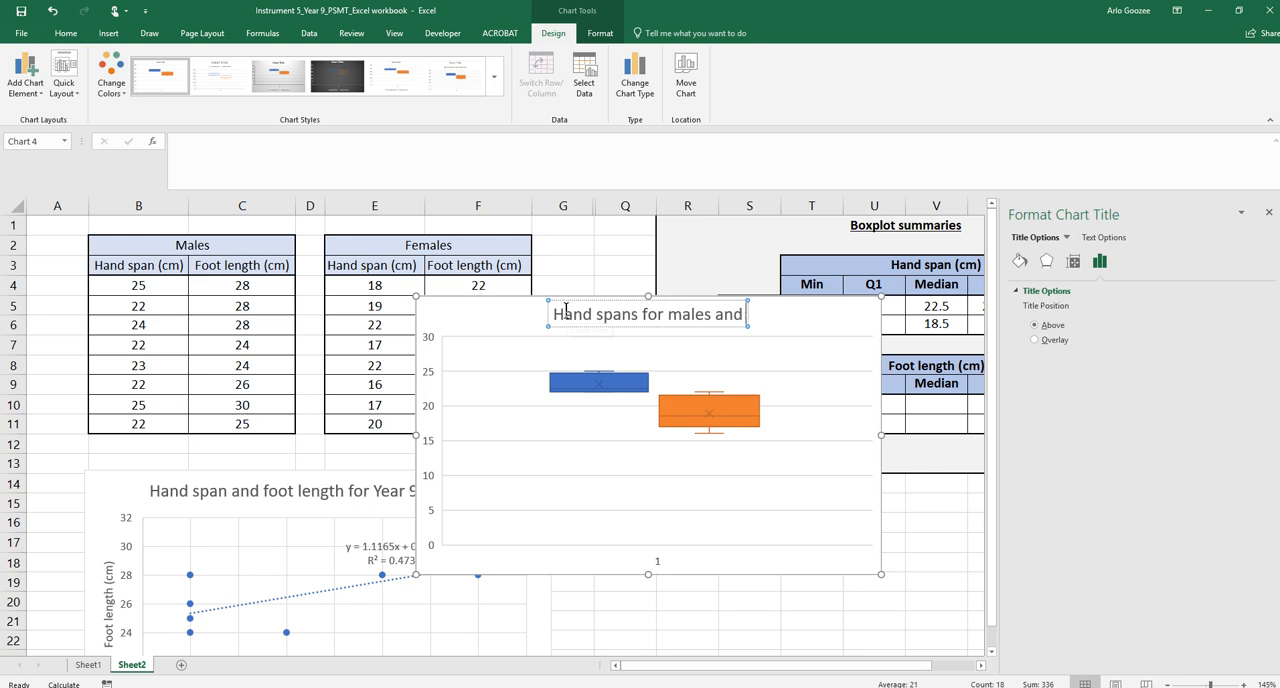
type(" females")
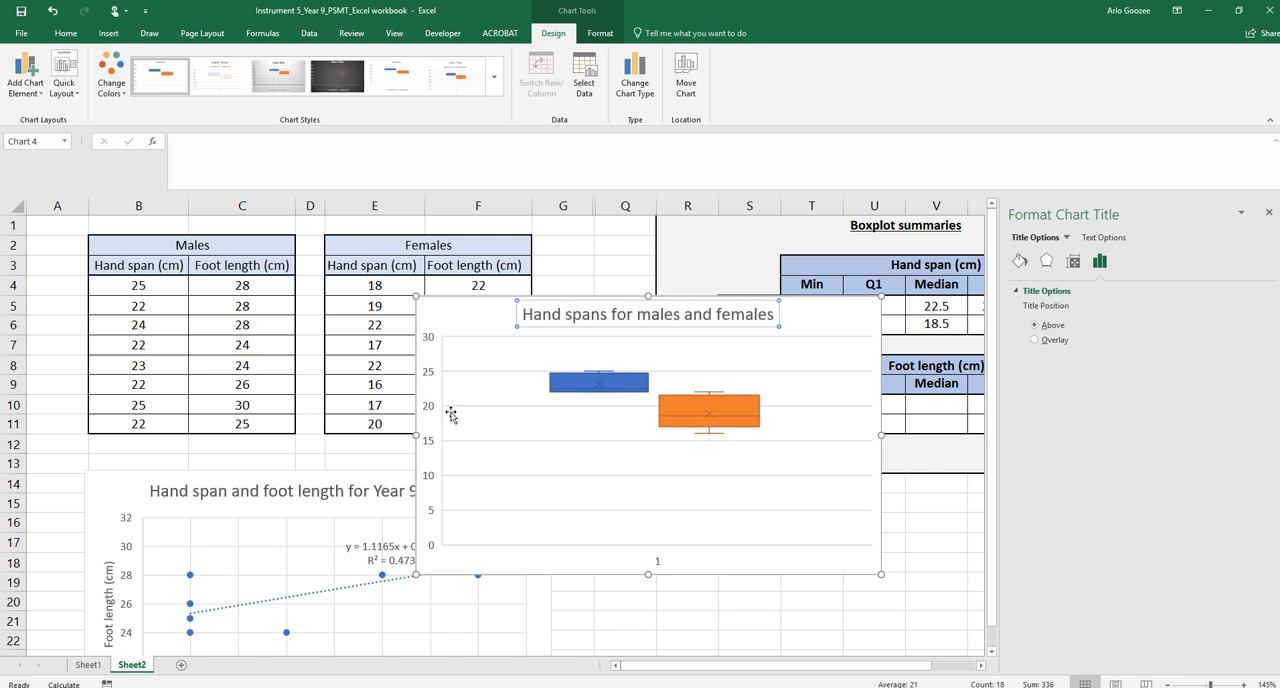
Delete the chart's horizontal axis
left_click(665, 568)
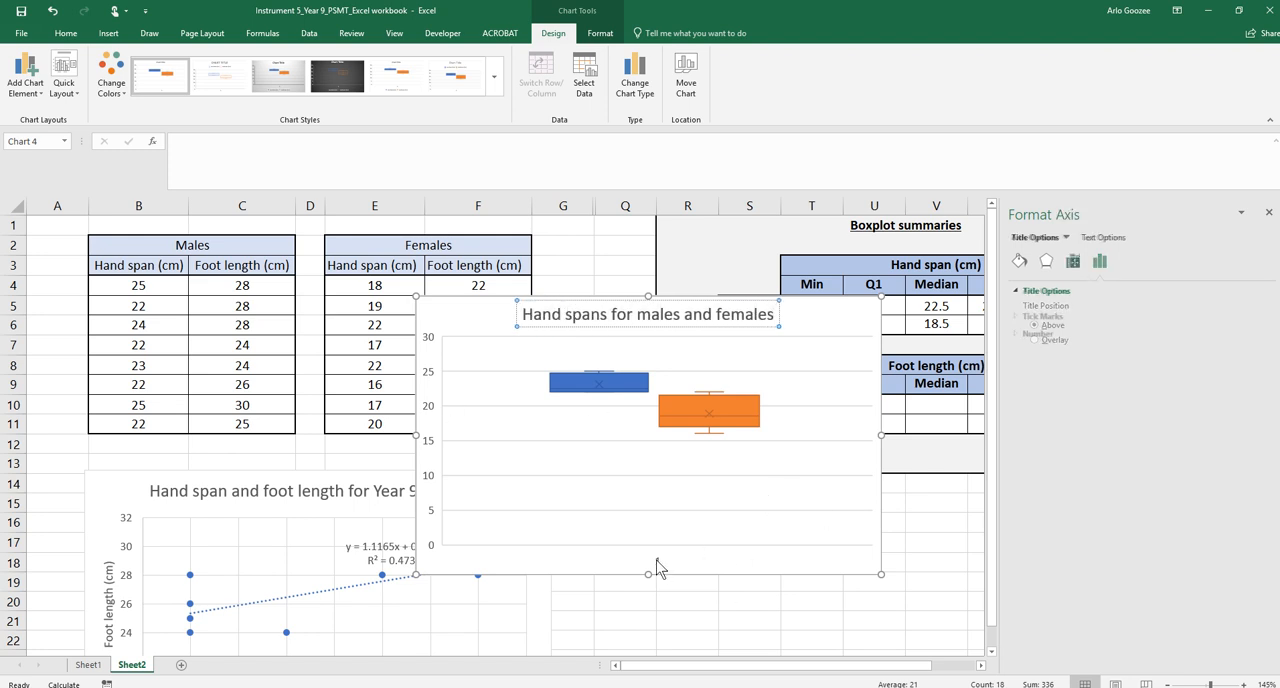
key("ctrl")
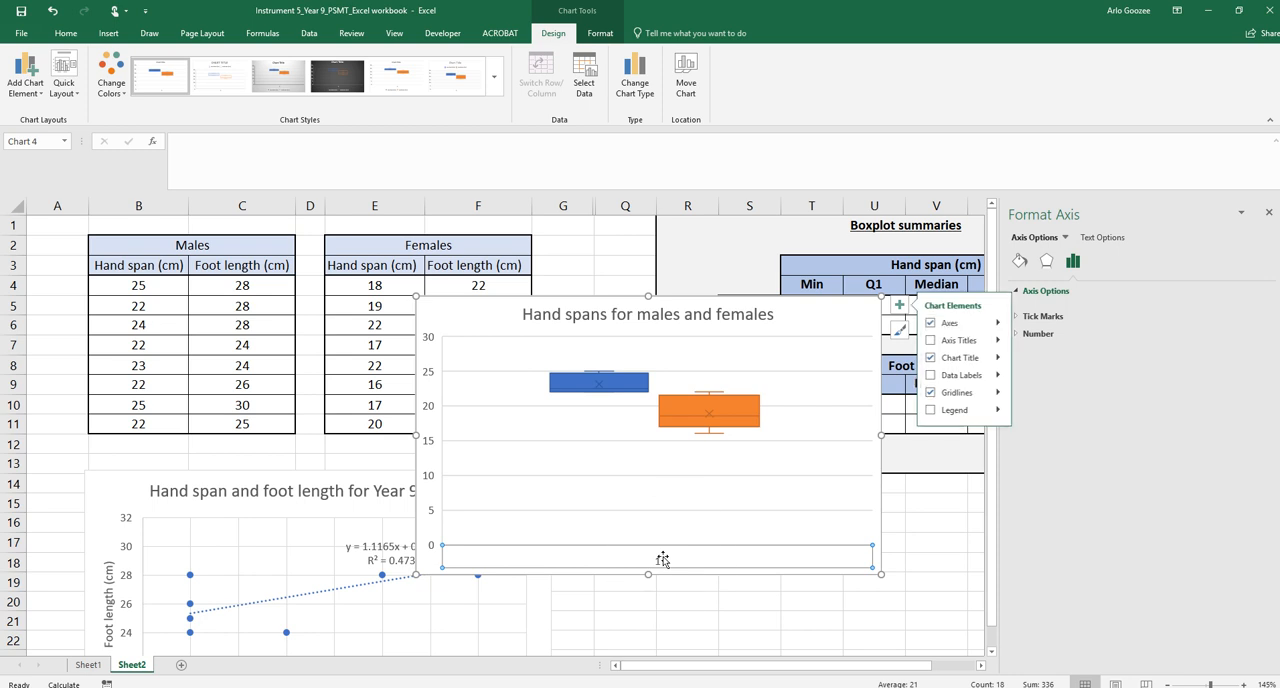
left_click(662, 561)
left_click(661, 564)
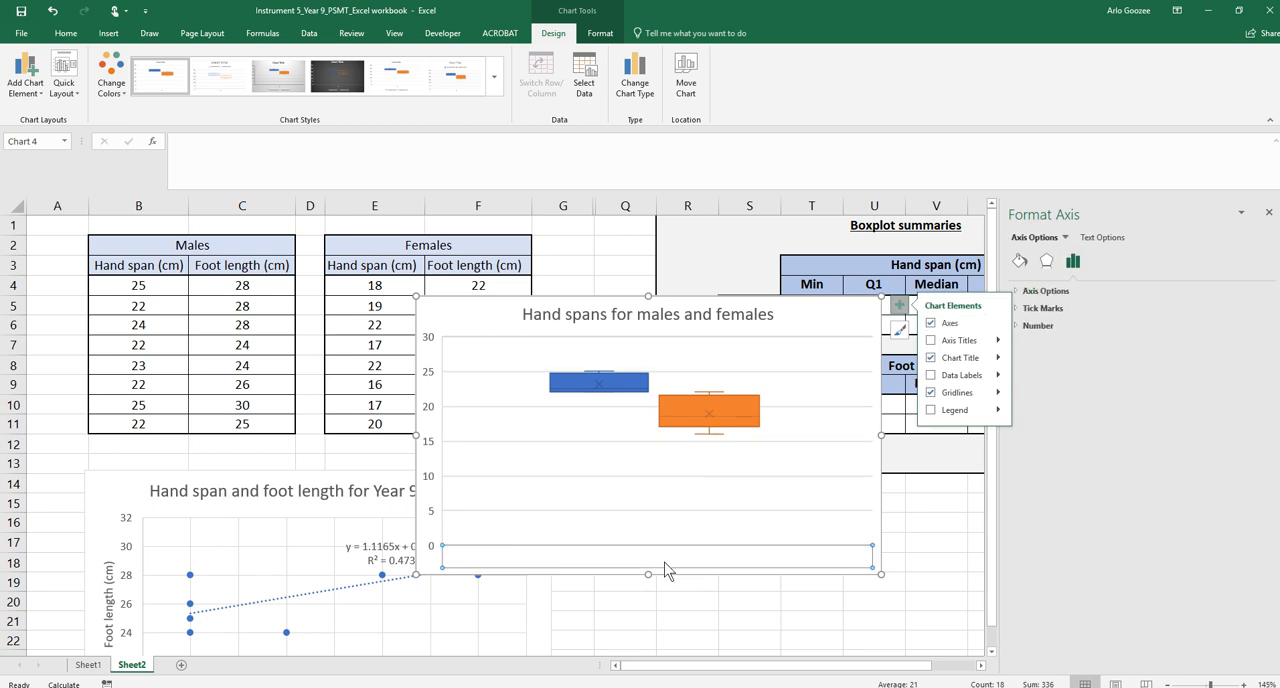
key("Delete")
Add a primary vertical axis title reading 'Length (cm)'
left_click(414, 336)
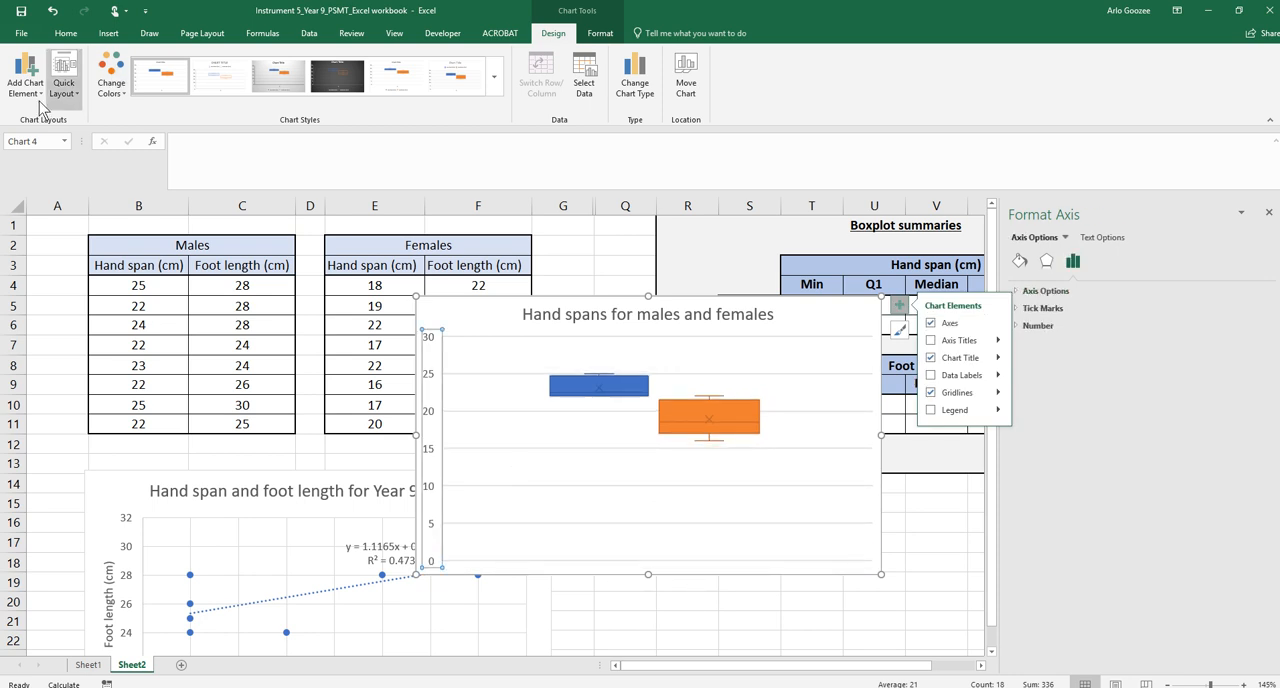
left_click(24, 74)
mouse_move(60, 137)
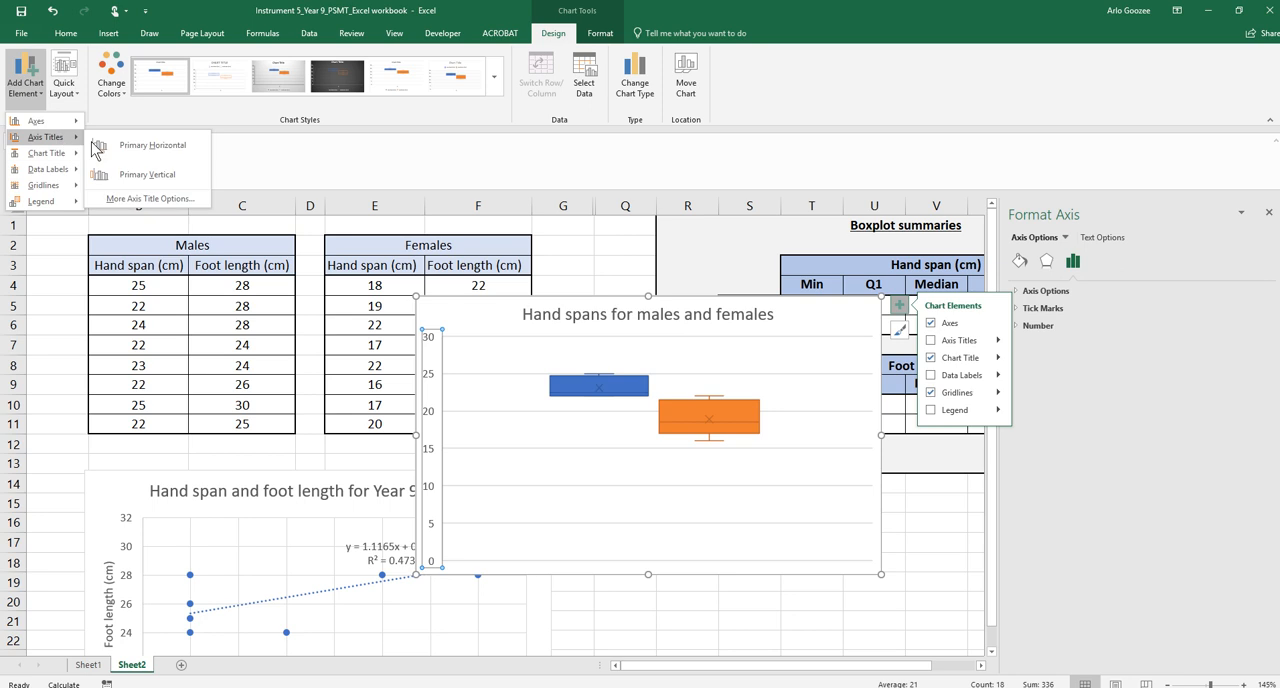
left_click(135, 166)
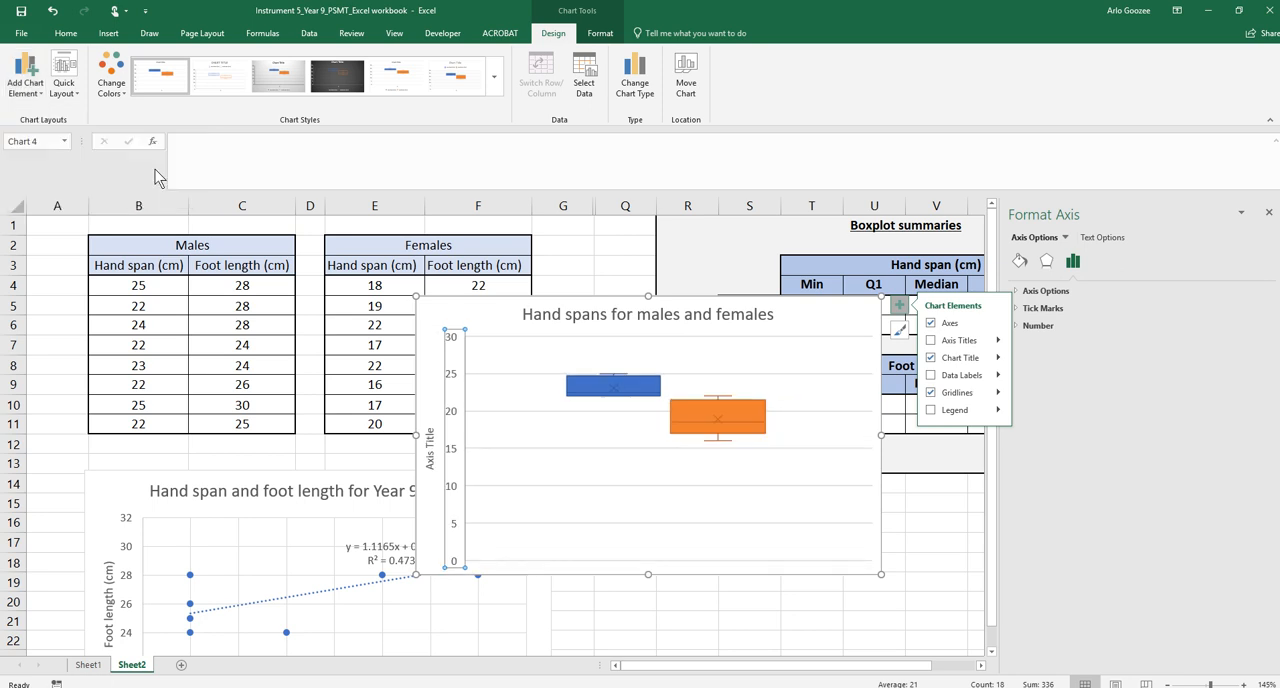
left_click(430, 442)
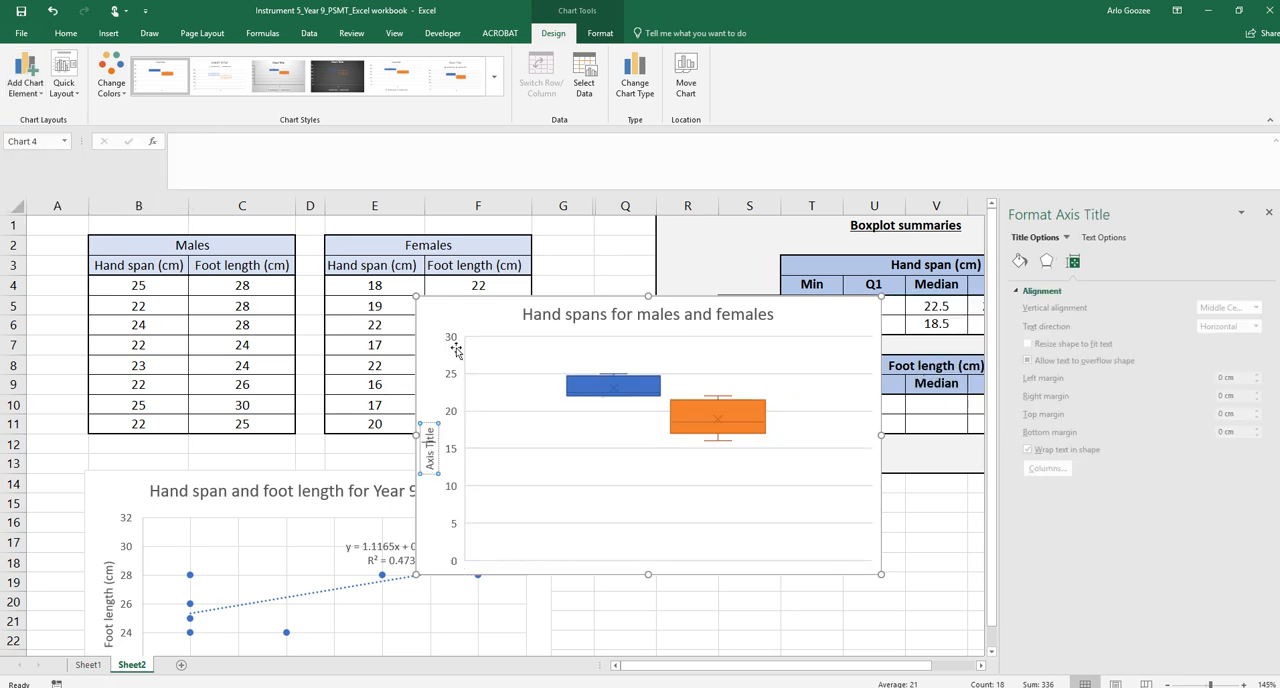
triple_click(431, 435)
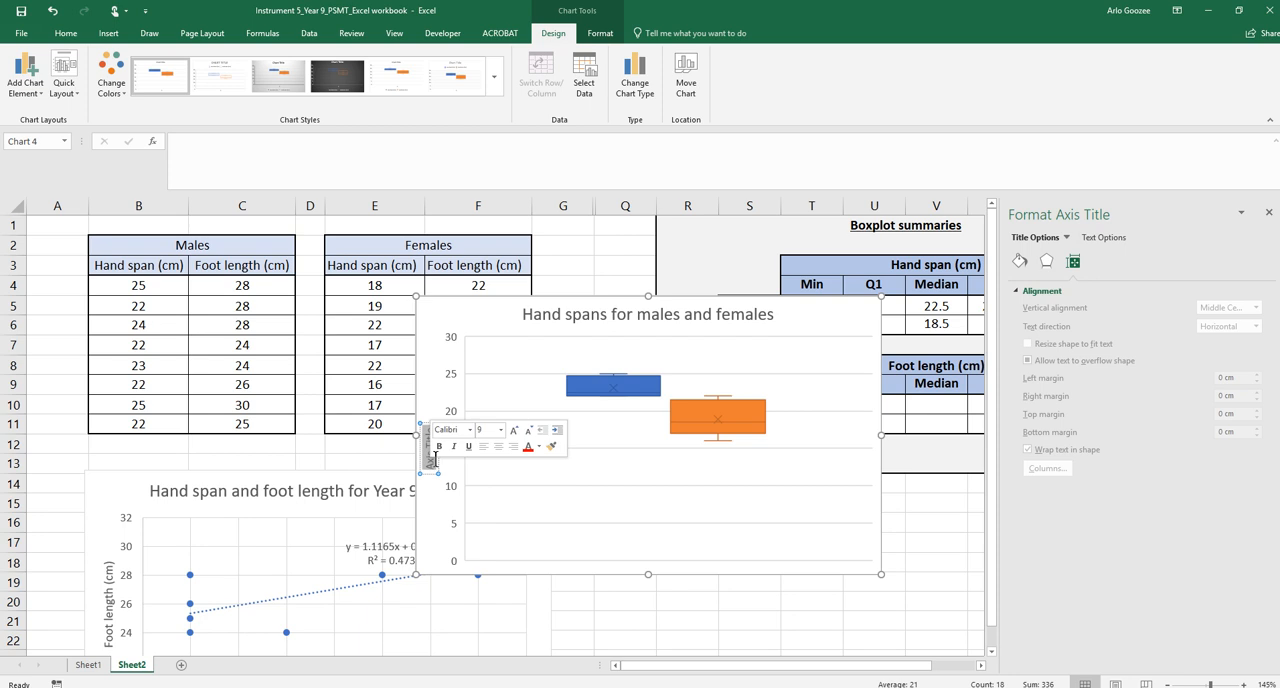
type("Len")
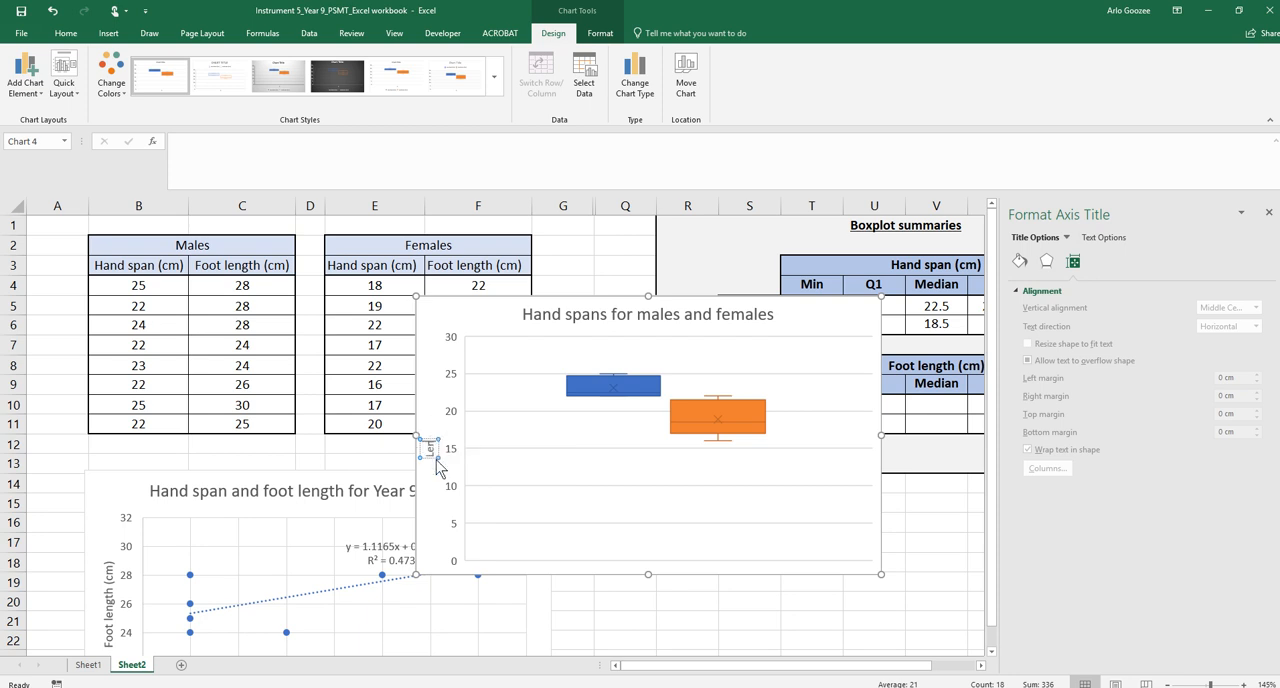
type("gth (cm)")
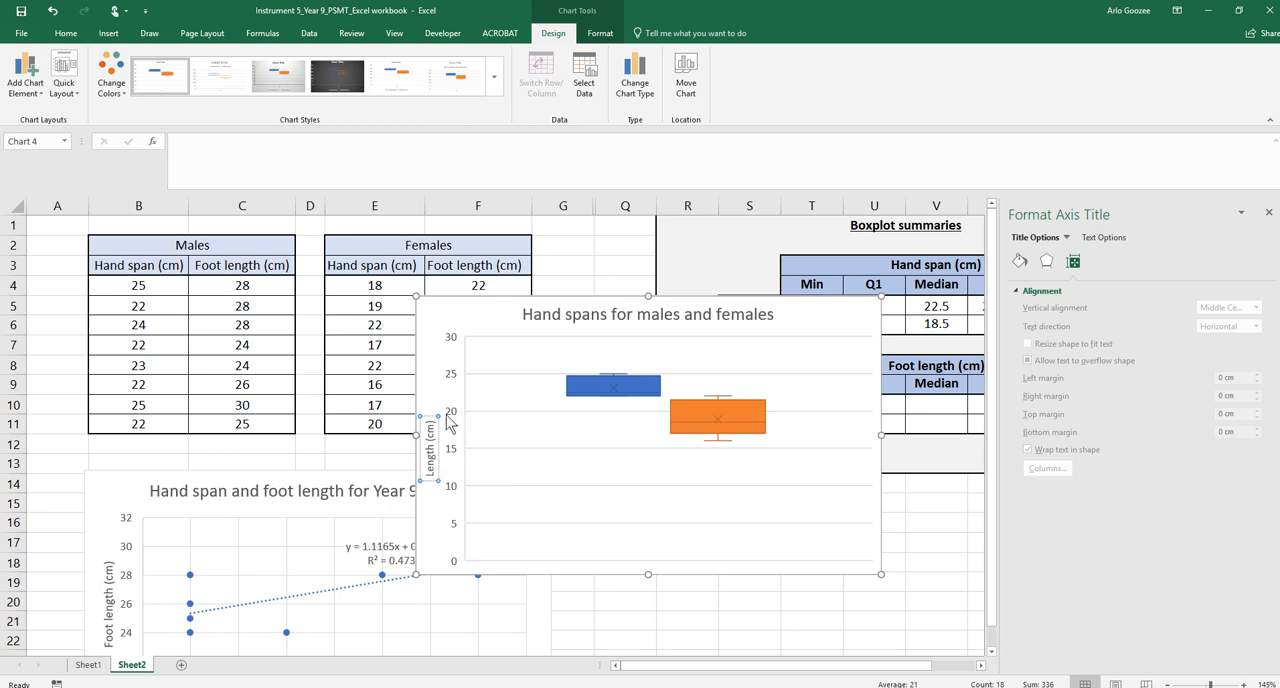
Add a legend at the bottom of the chart
left_click(624, 478)
left_click(25, 75)
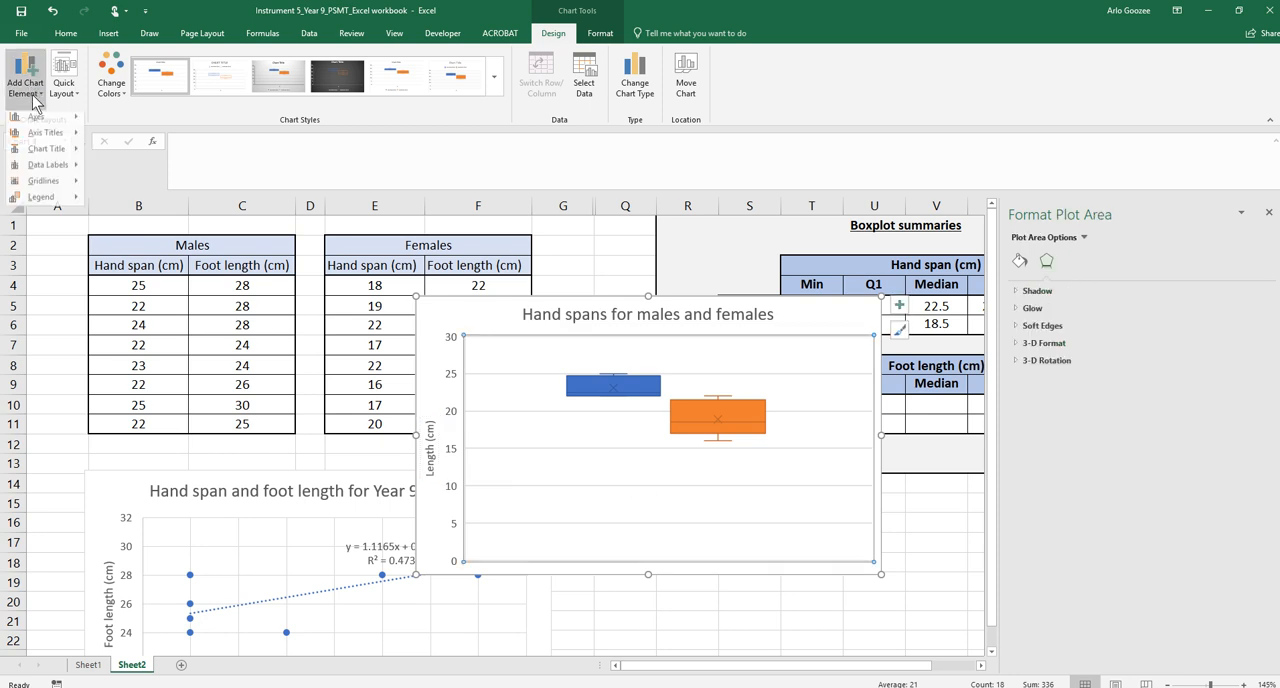
mouse_move(57, 204)
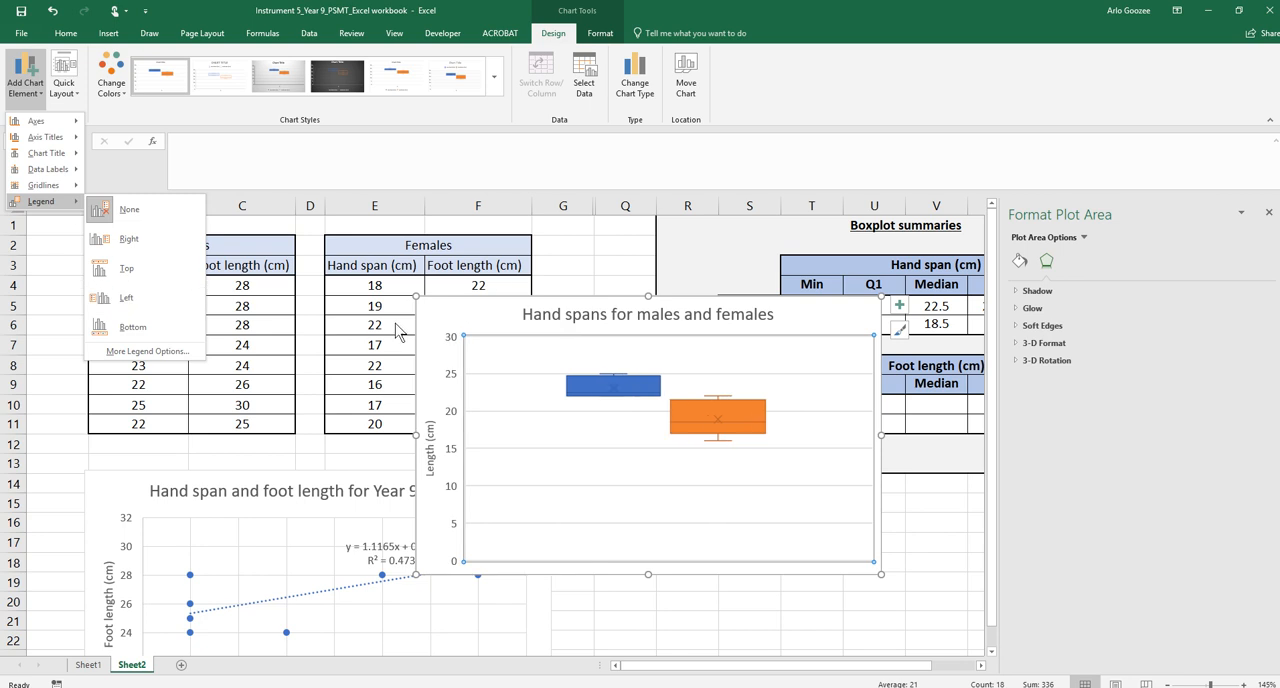
key("ctrl")
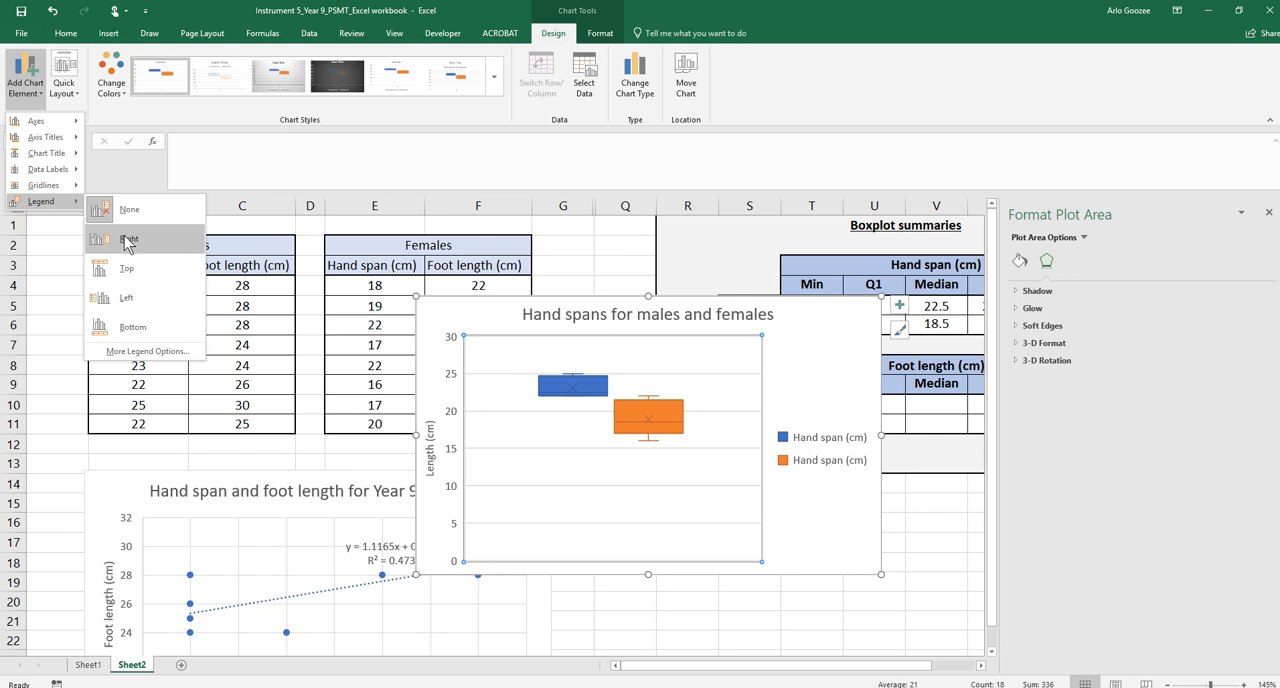
left_click(132, 337)
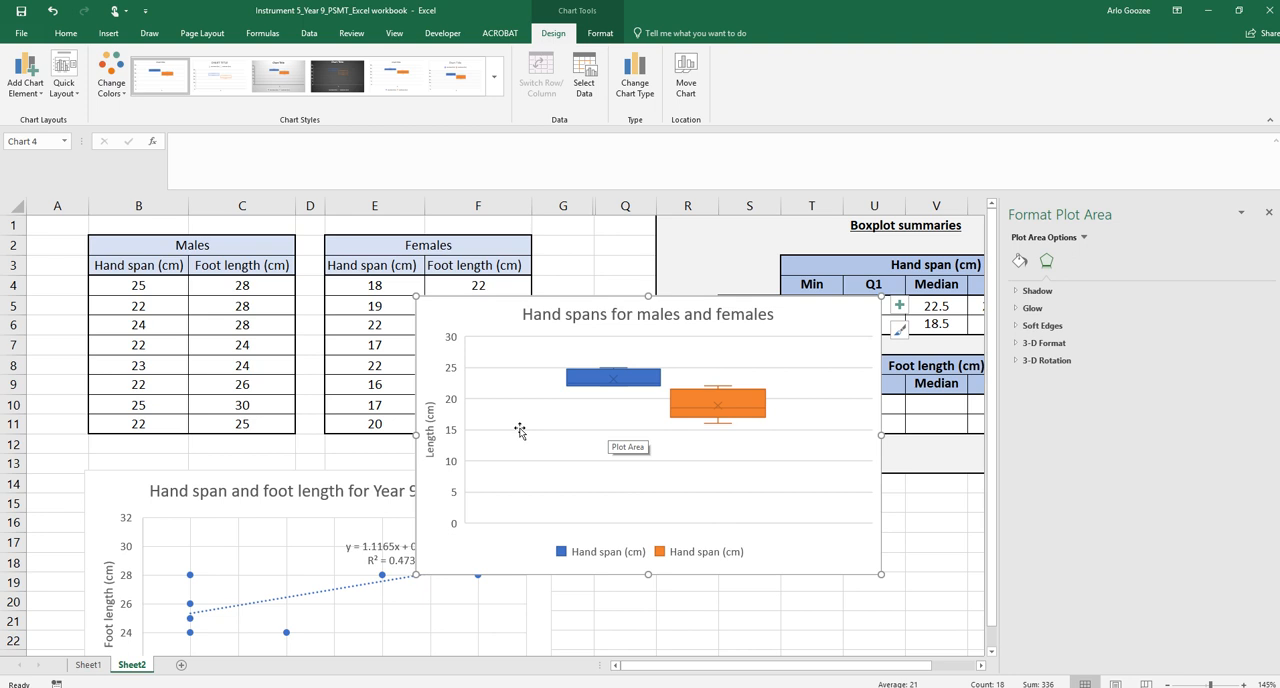
key("ctrl")
key("ctrl")
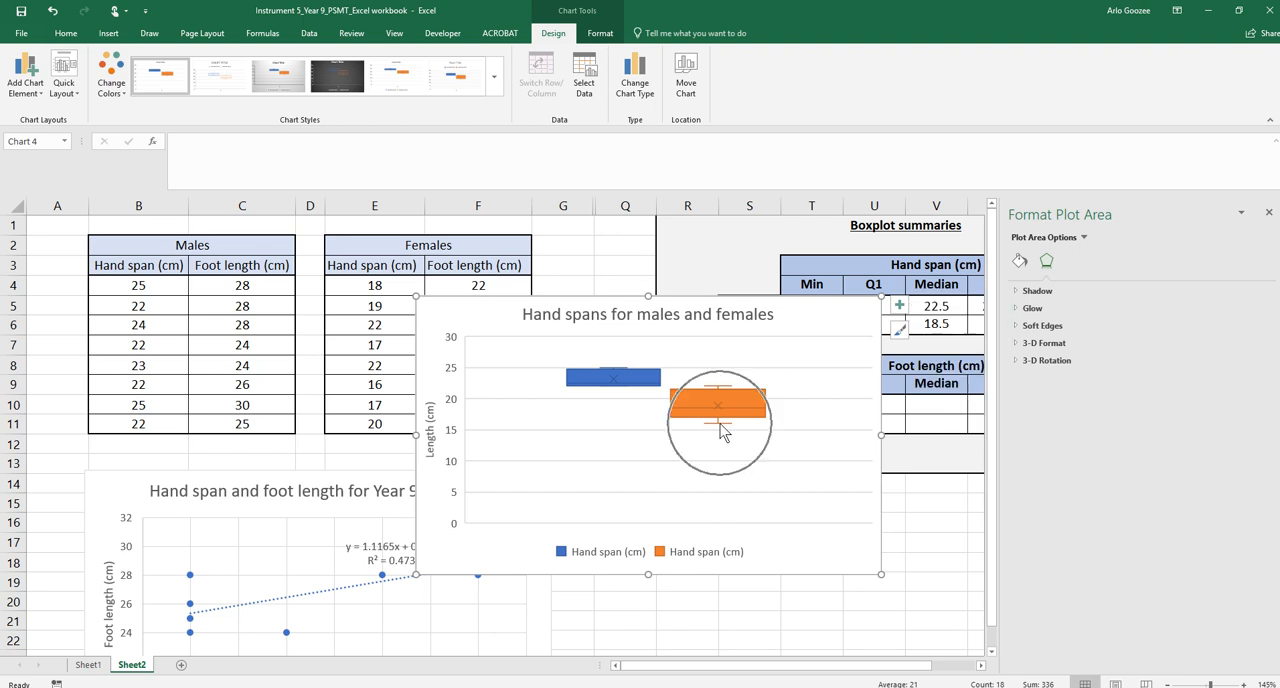
left_click(452, 433)
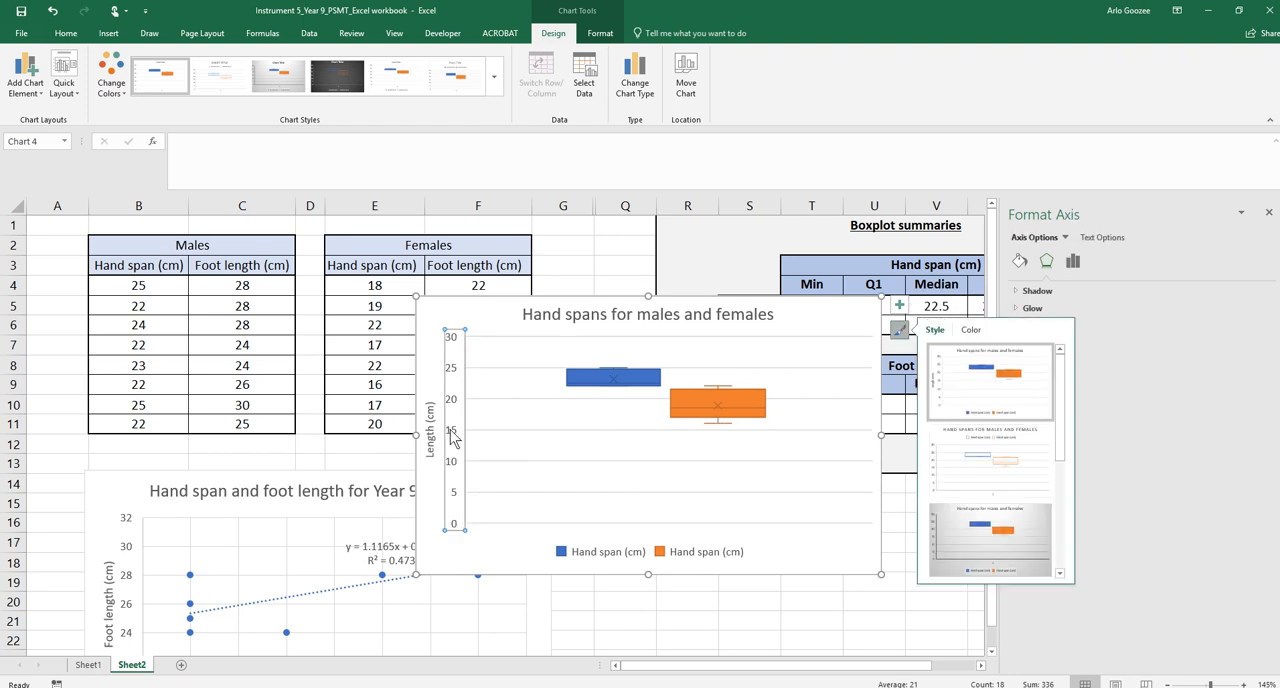
right_click(451, 433)
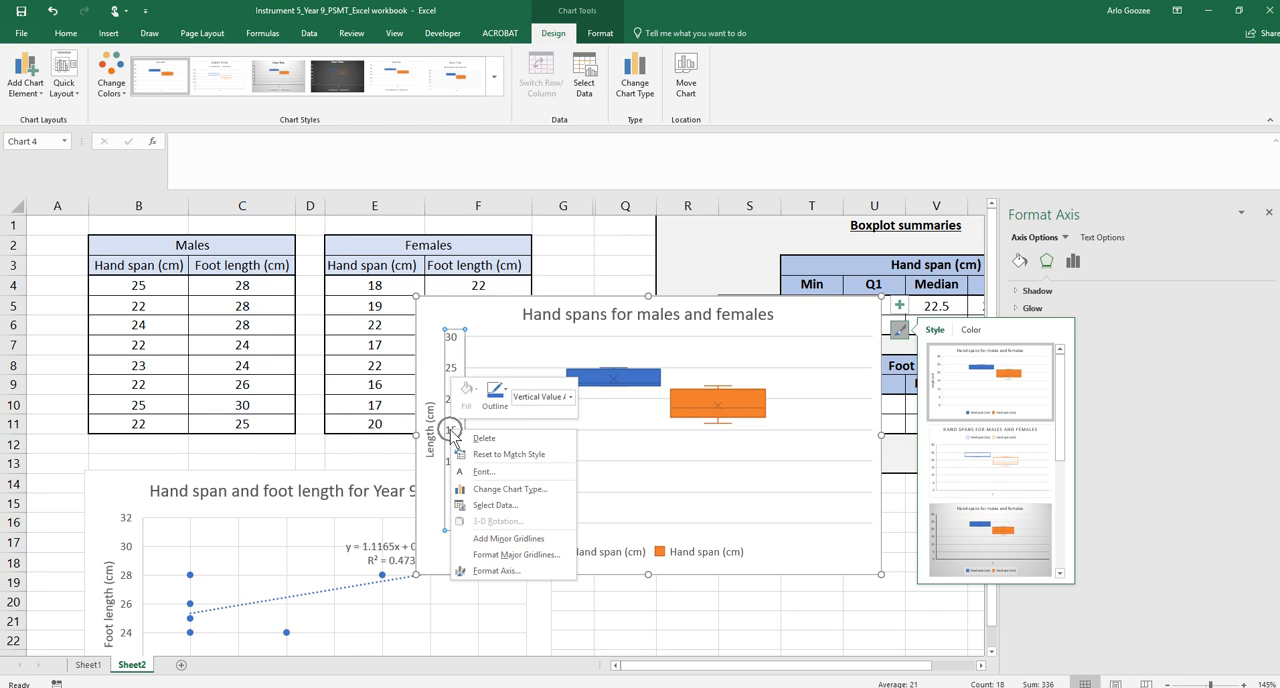
left_click(497, 570)
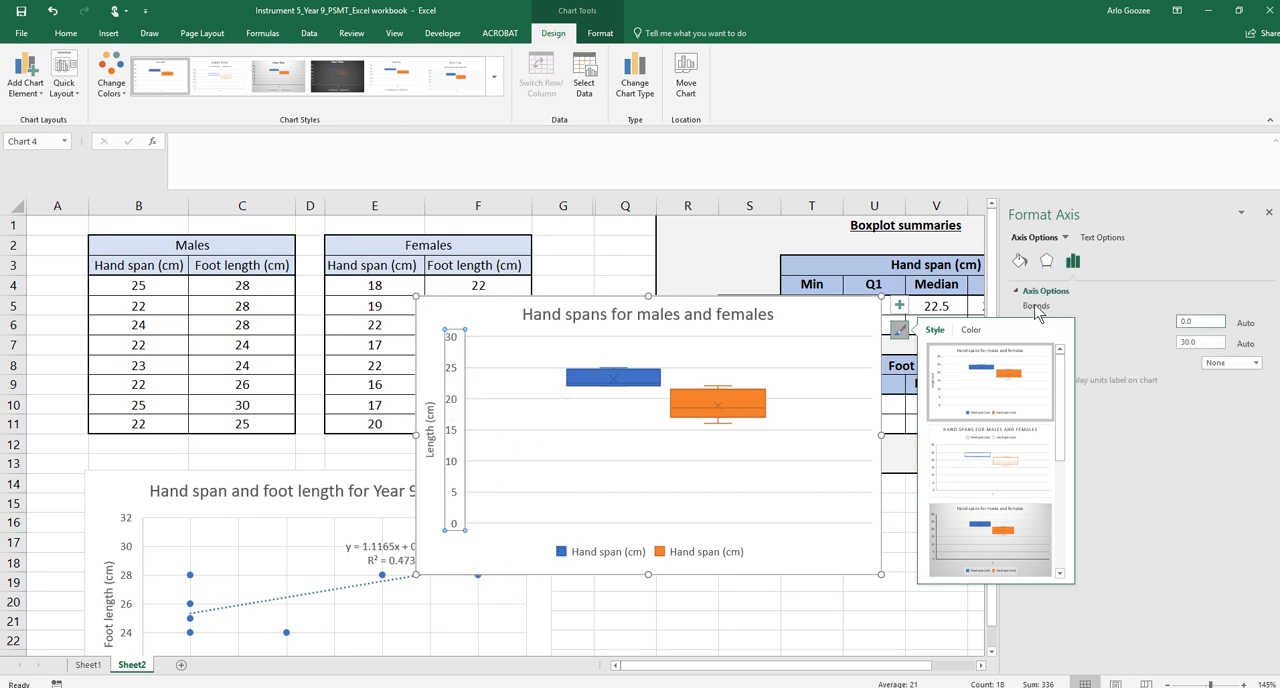
left_click(988, 328)
left_click(828, 267)
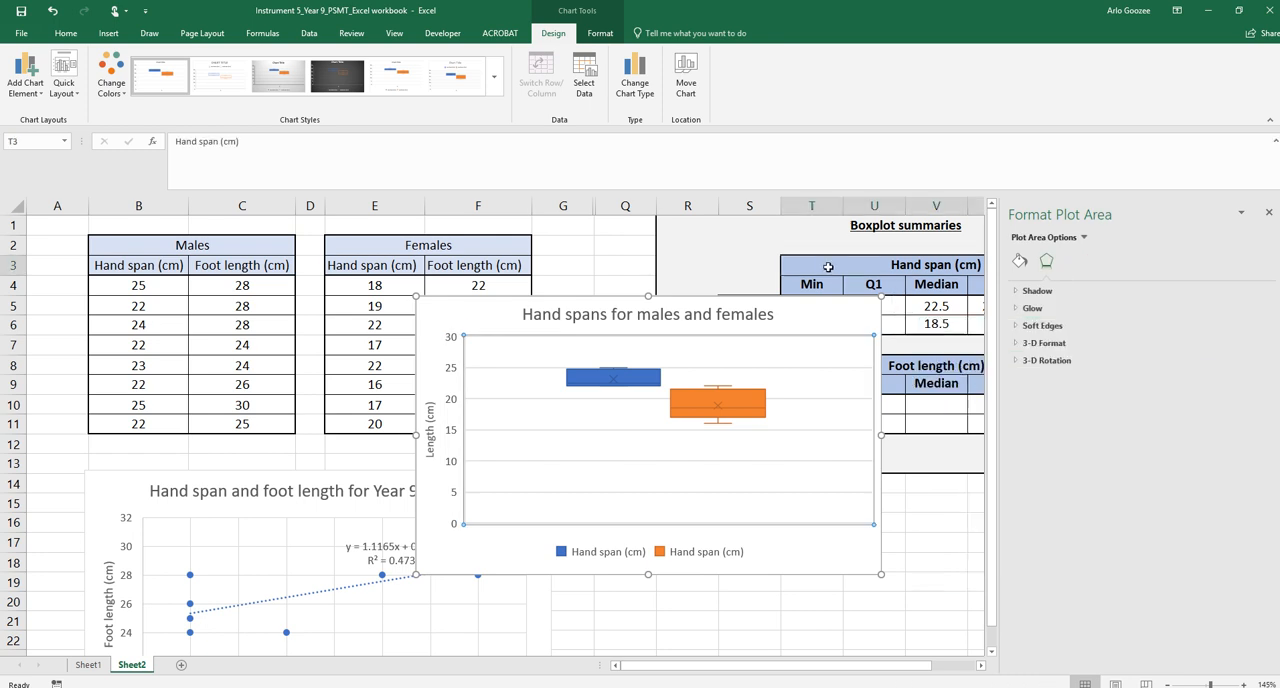
Set the chart's vertical axis bounds to a minimum of 15 and a maximum of 26
left_click(453, 477)
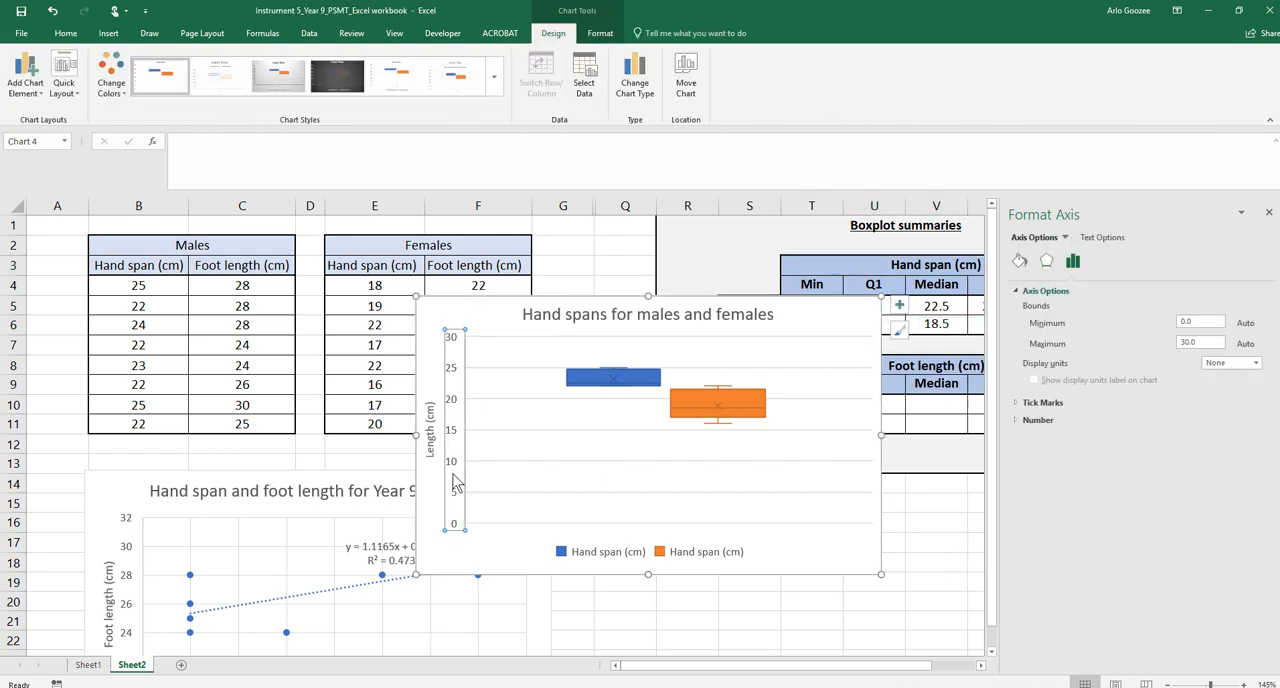
right_click(453, 462)
left_click(498, 610)
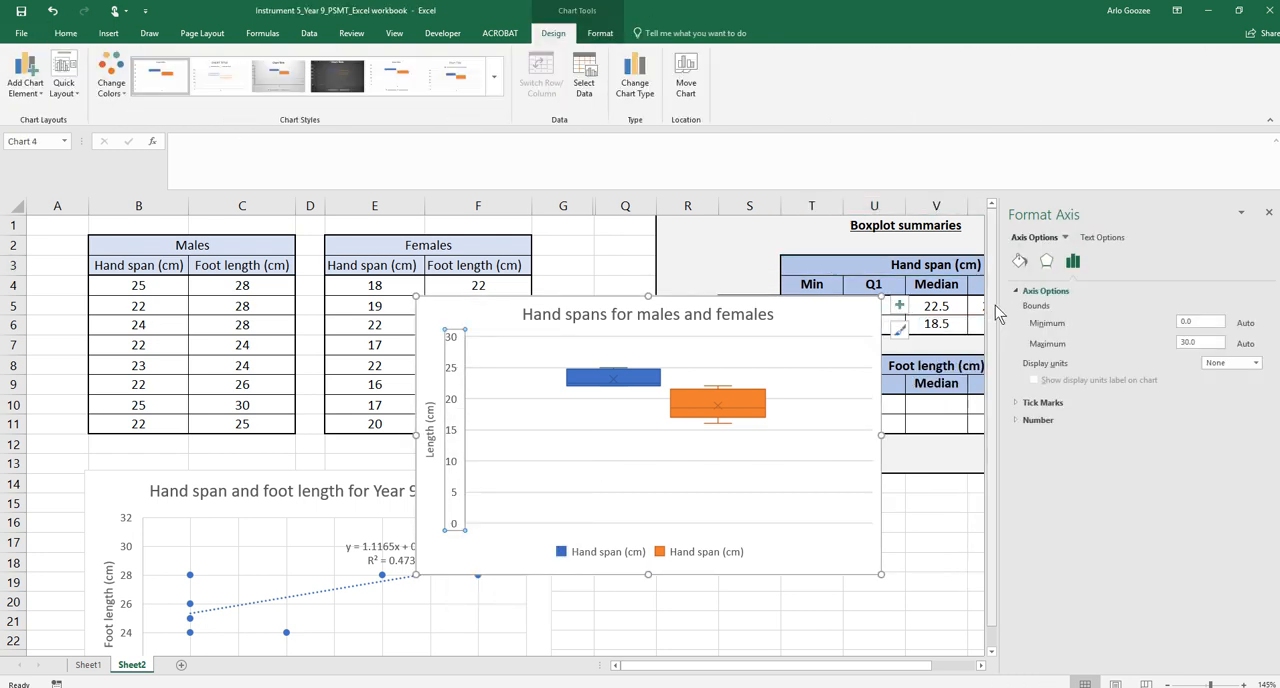
left_click(1200, 321)
key("BackSpace")
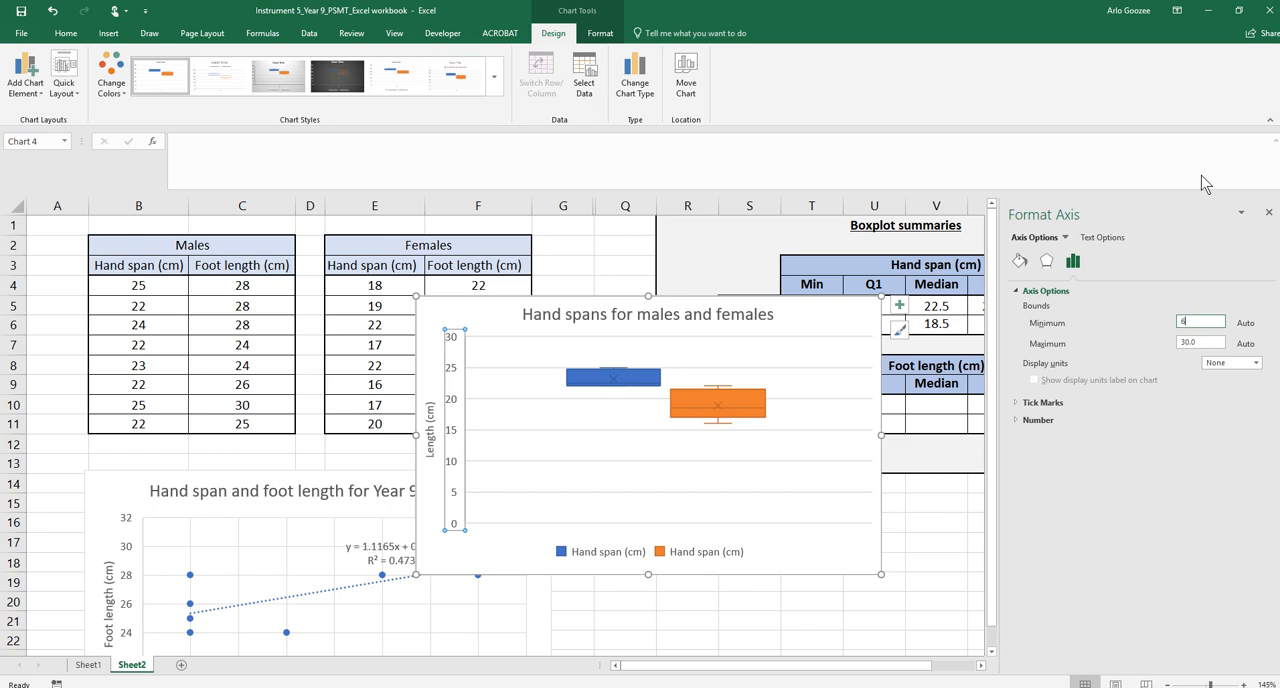
left_click(1198, 340)
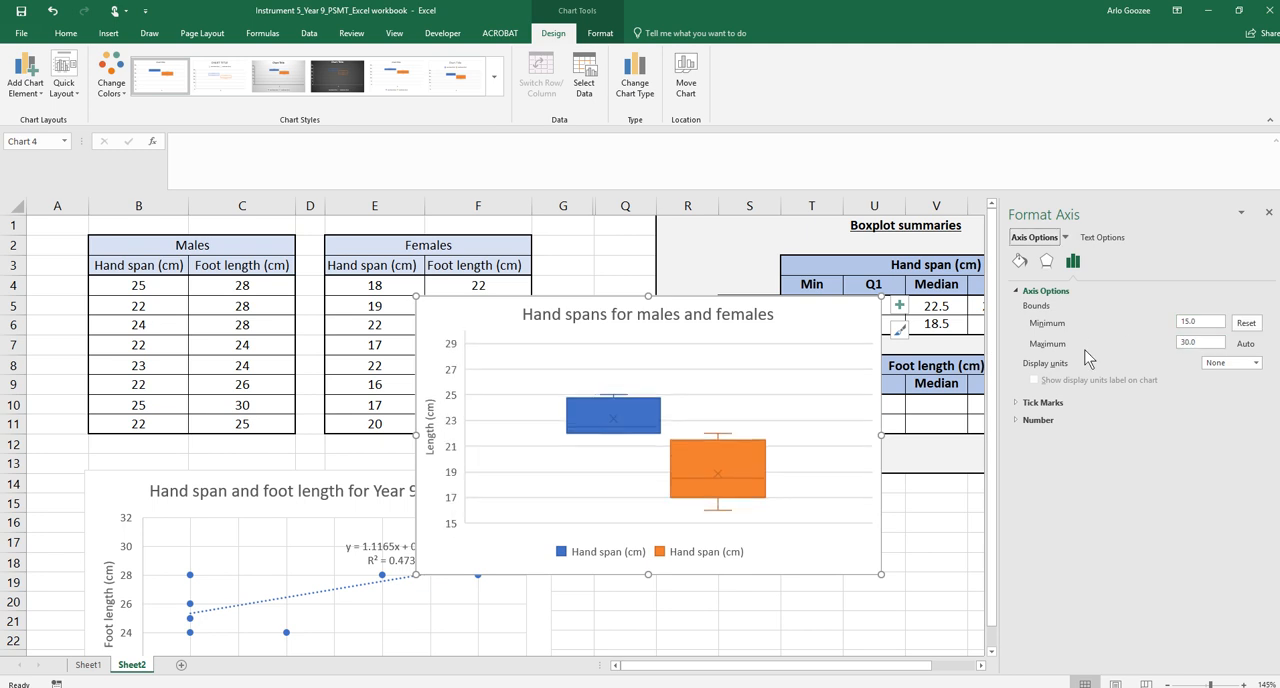
left_click(1185, 341)
type("2")
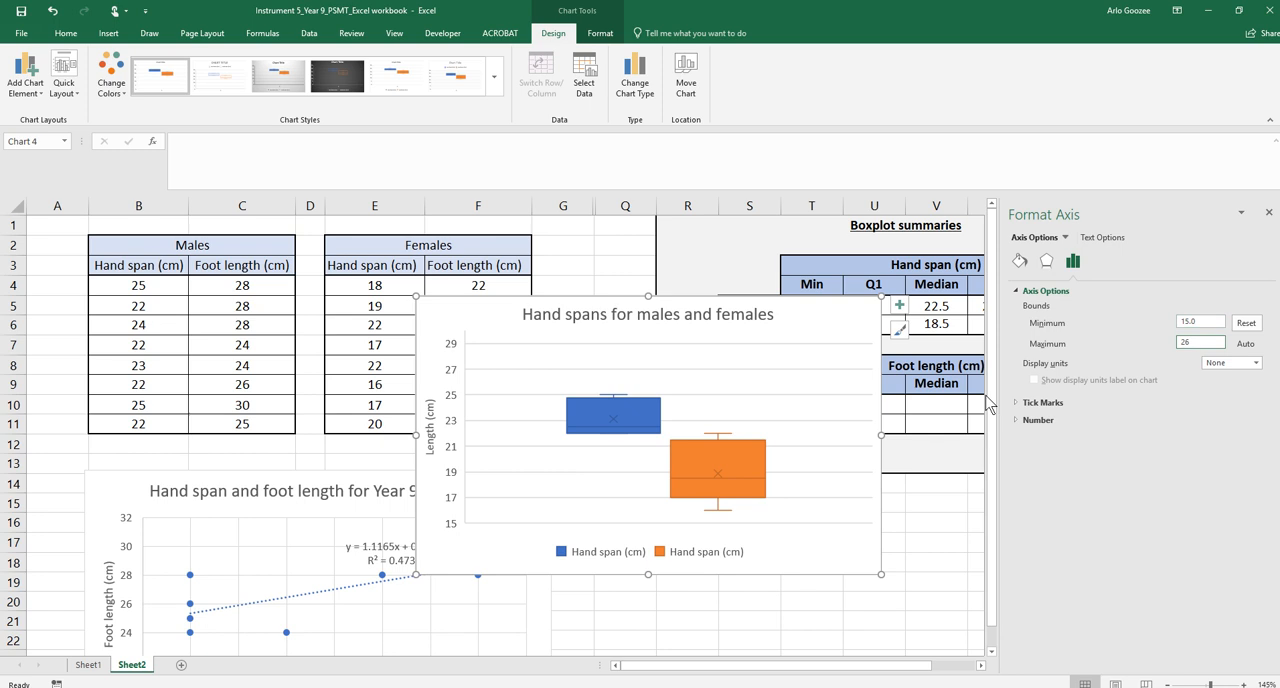
type("6")
left_click(950, 508)
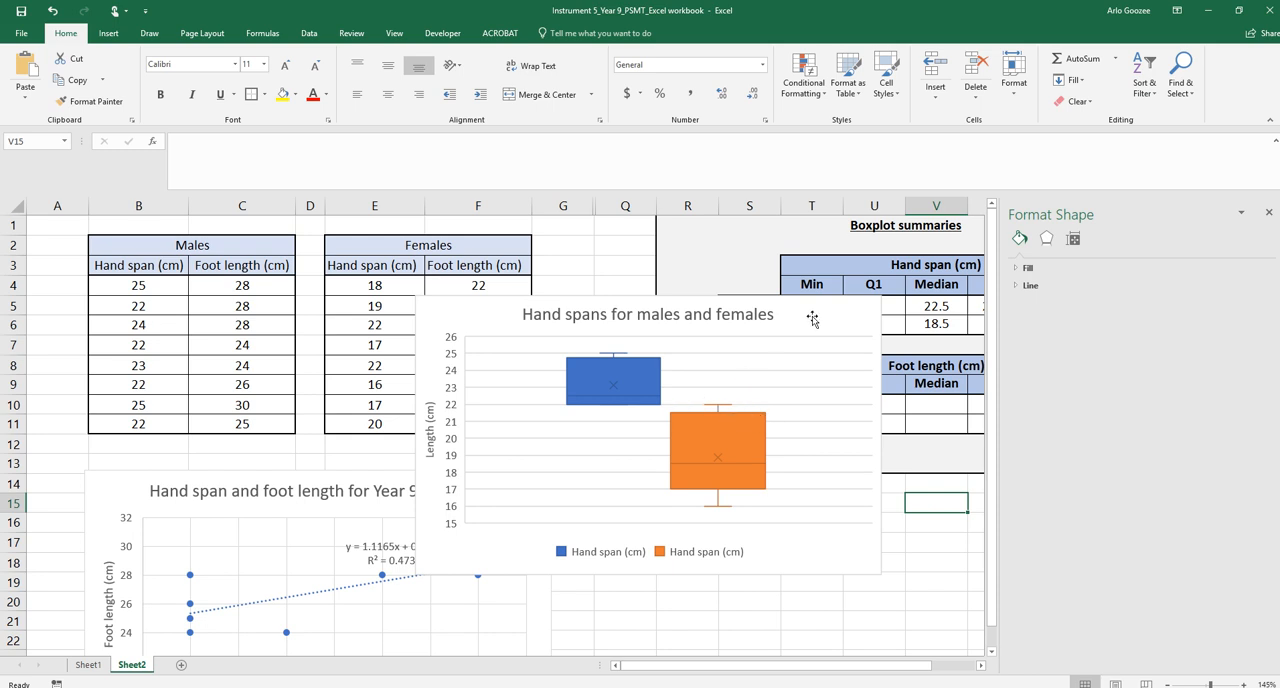
Move the chart up over the data tables and close the formatting pane
left_click_drag(814, 320, 527, 259)
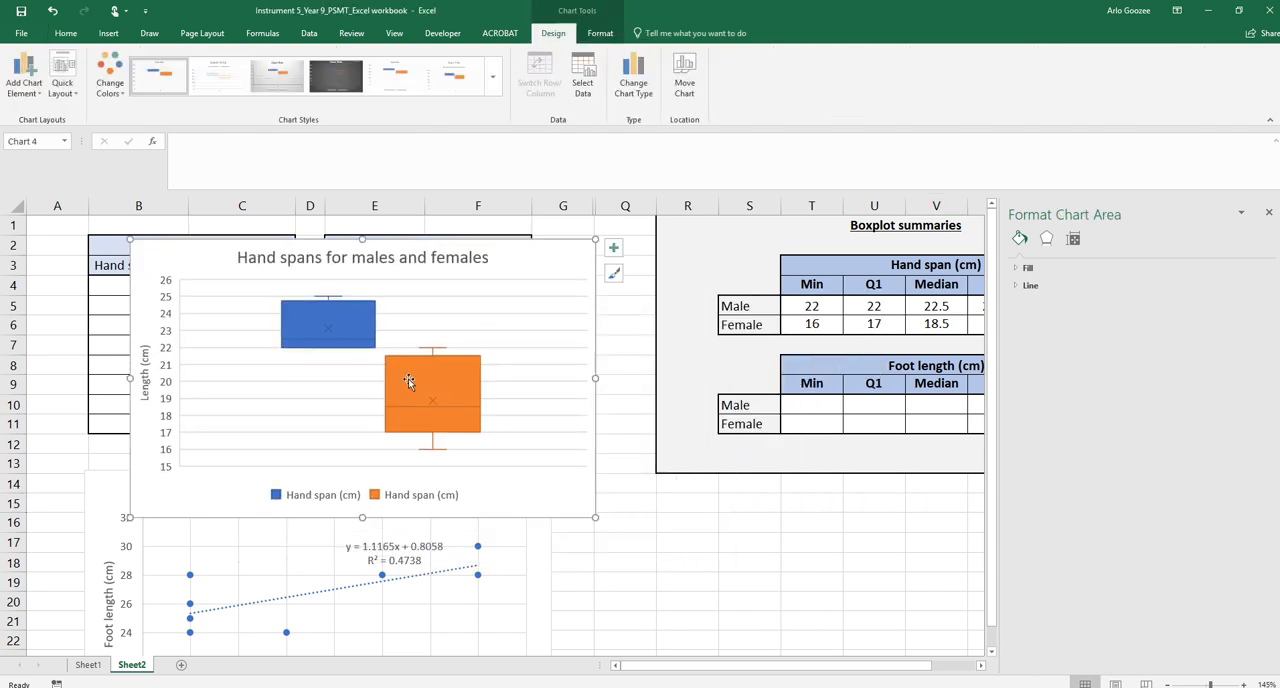
left_click(293, 262)
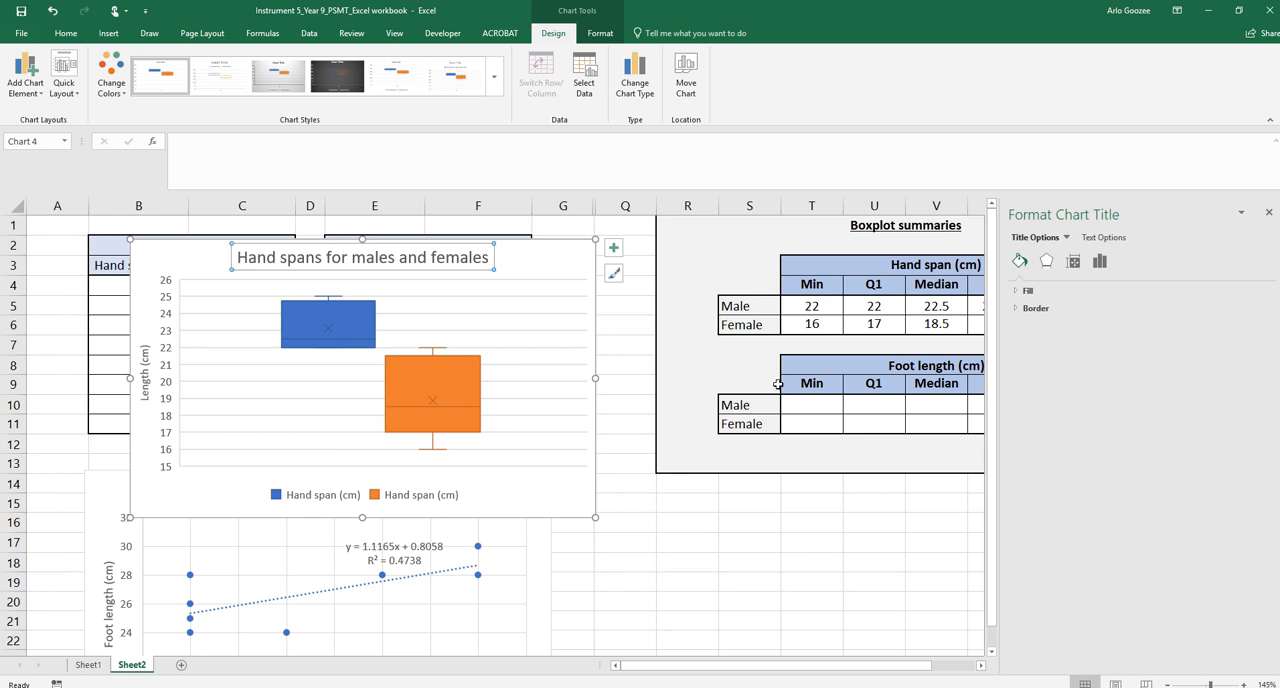
left_click(680, 520)
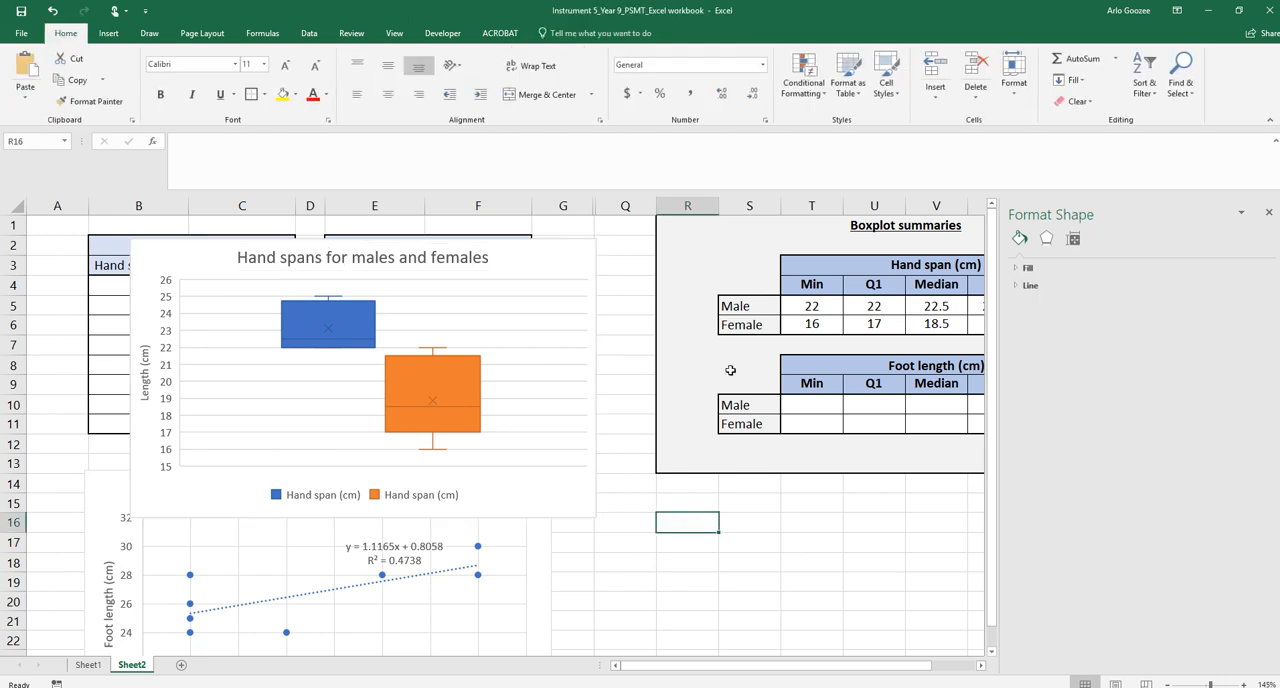
left_click(1268, 212)
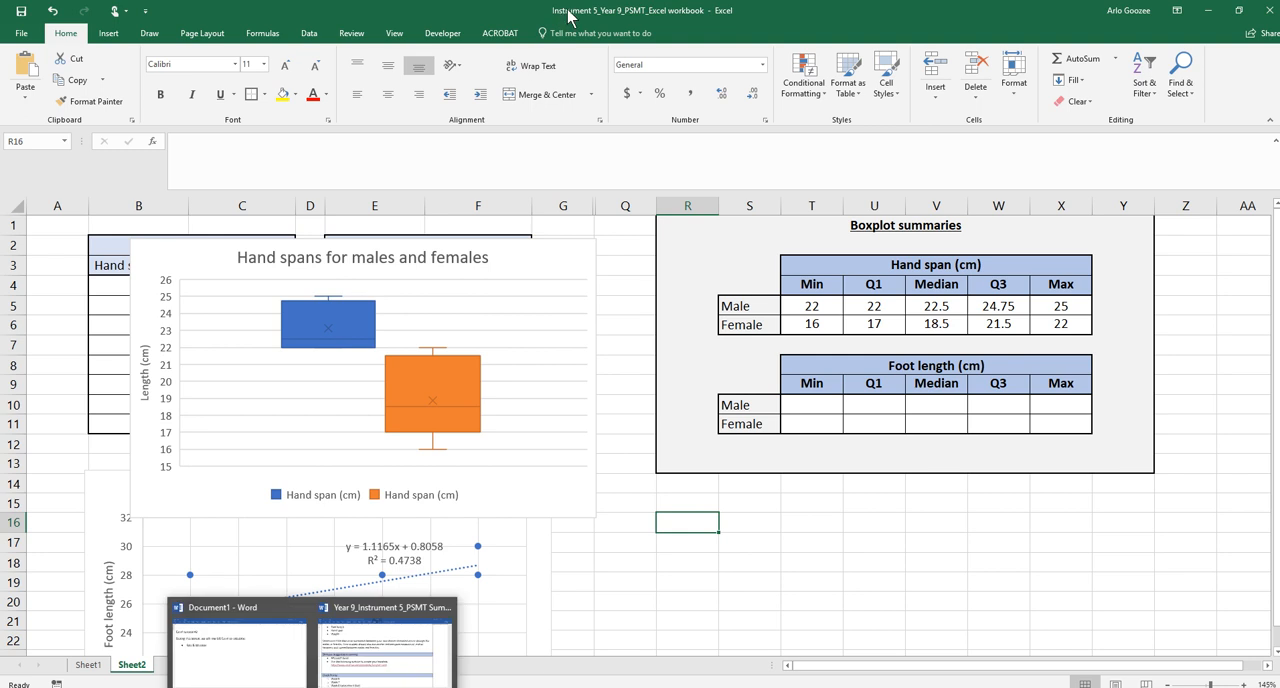
Snap the Excel workbook to the right half of the screen, showing the boxplot summaries
left_click_drag(567, 11, 1279, 90)
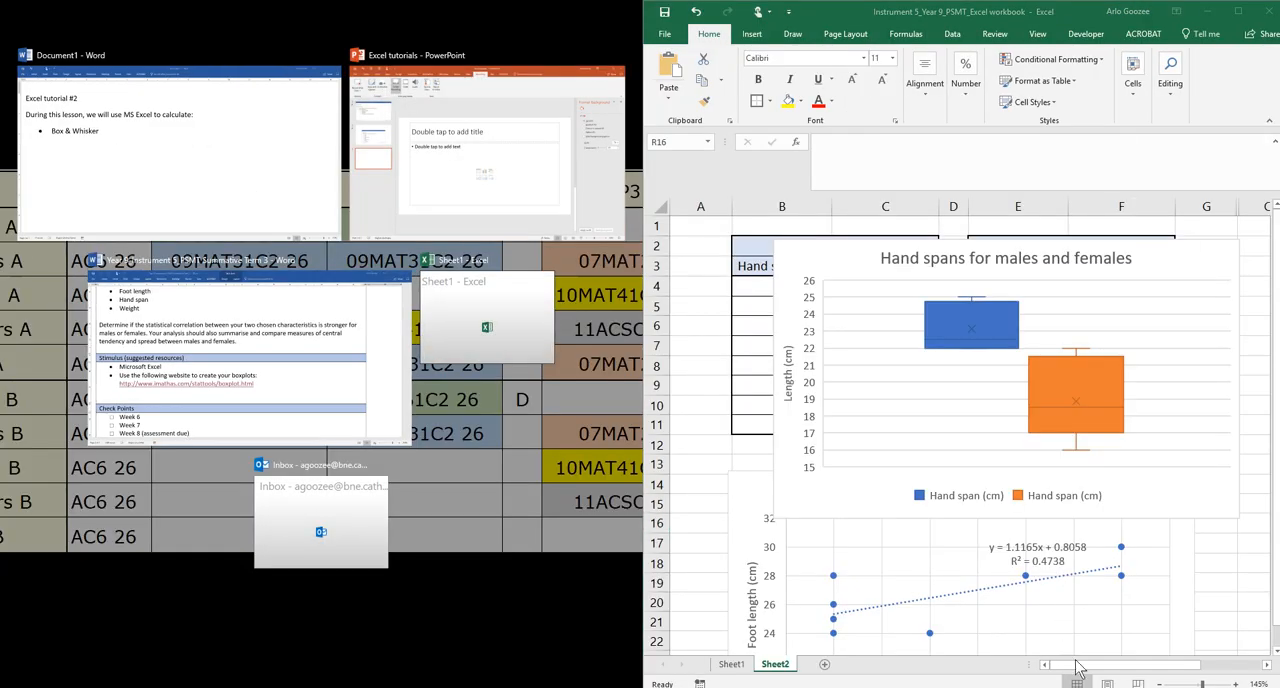
left_click(1077, 662)
scroll(1143, 672, "right", 10)
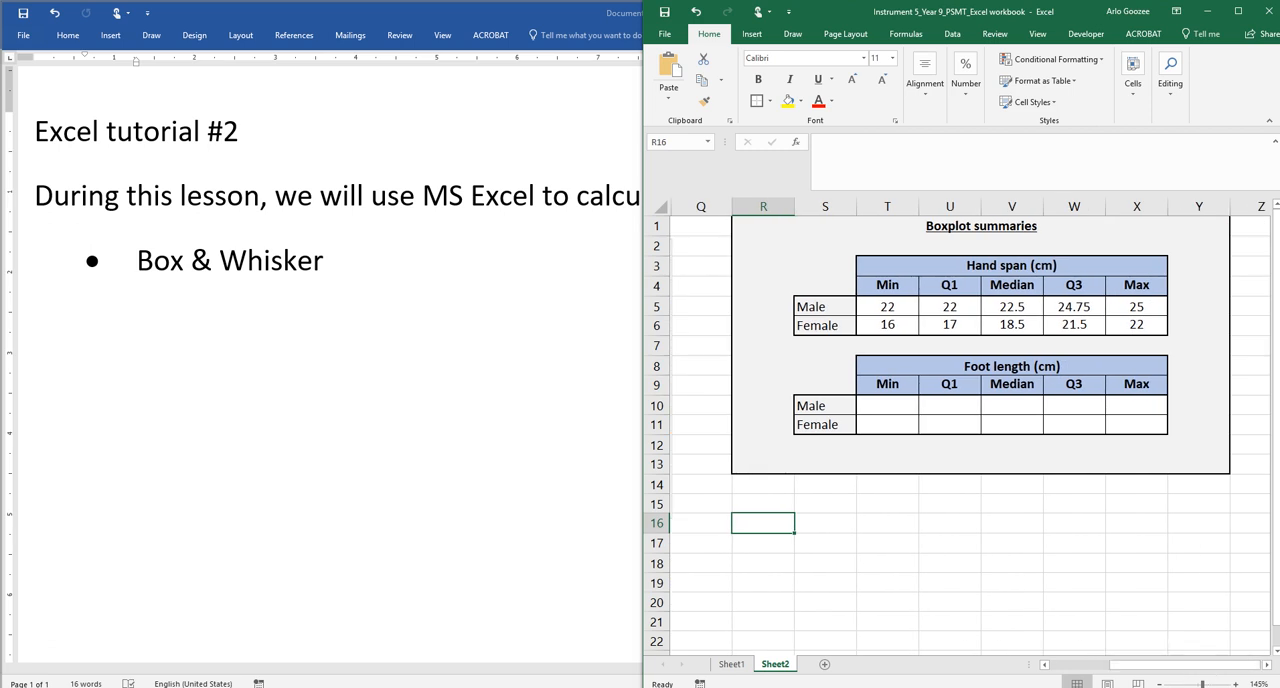
Open the boxplot website link from the Word task sheet and snap the browser to the left half
left_click(313, 687)
left_click(354, 676)
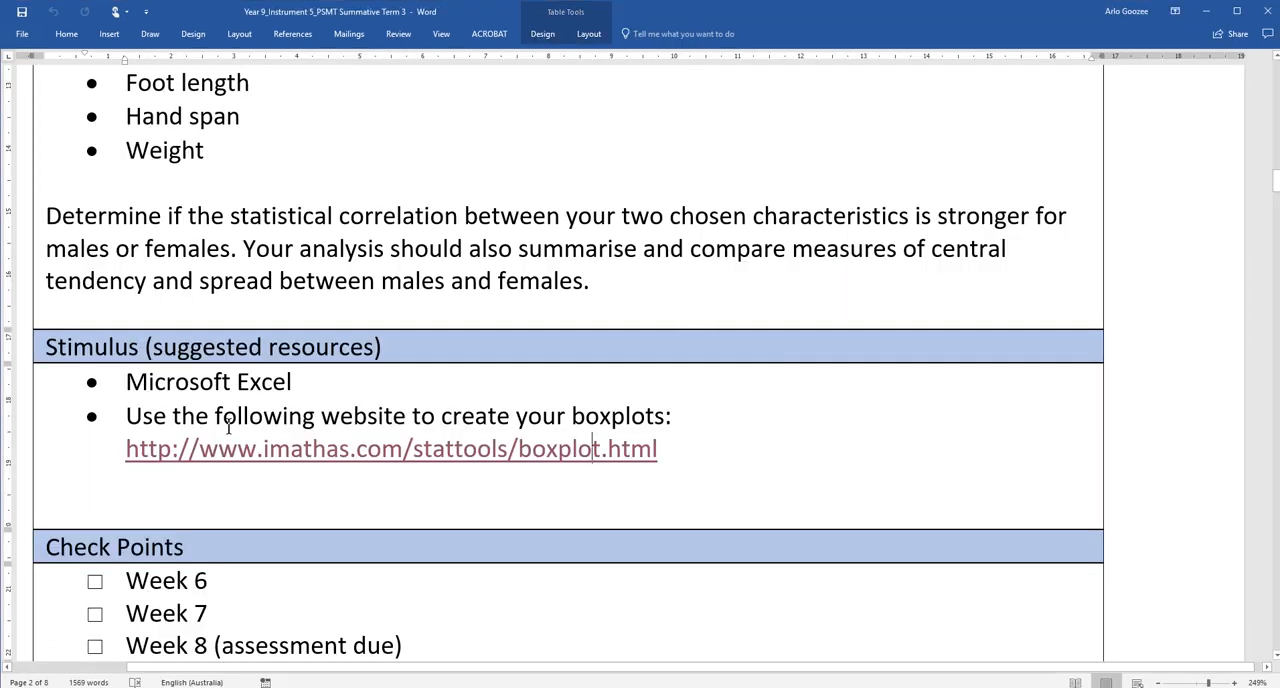
left_click_drag(115, 452, 656, 465)
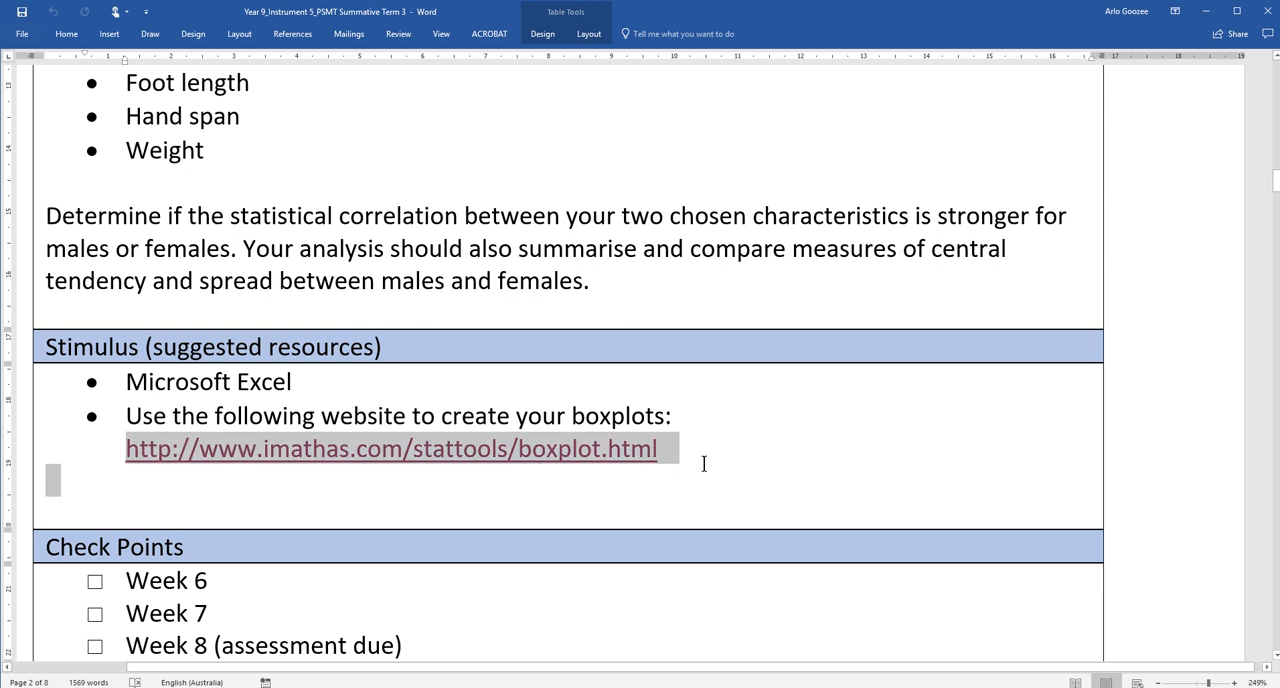
left_click(546, 472)
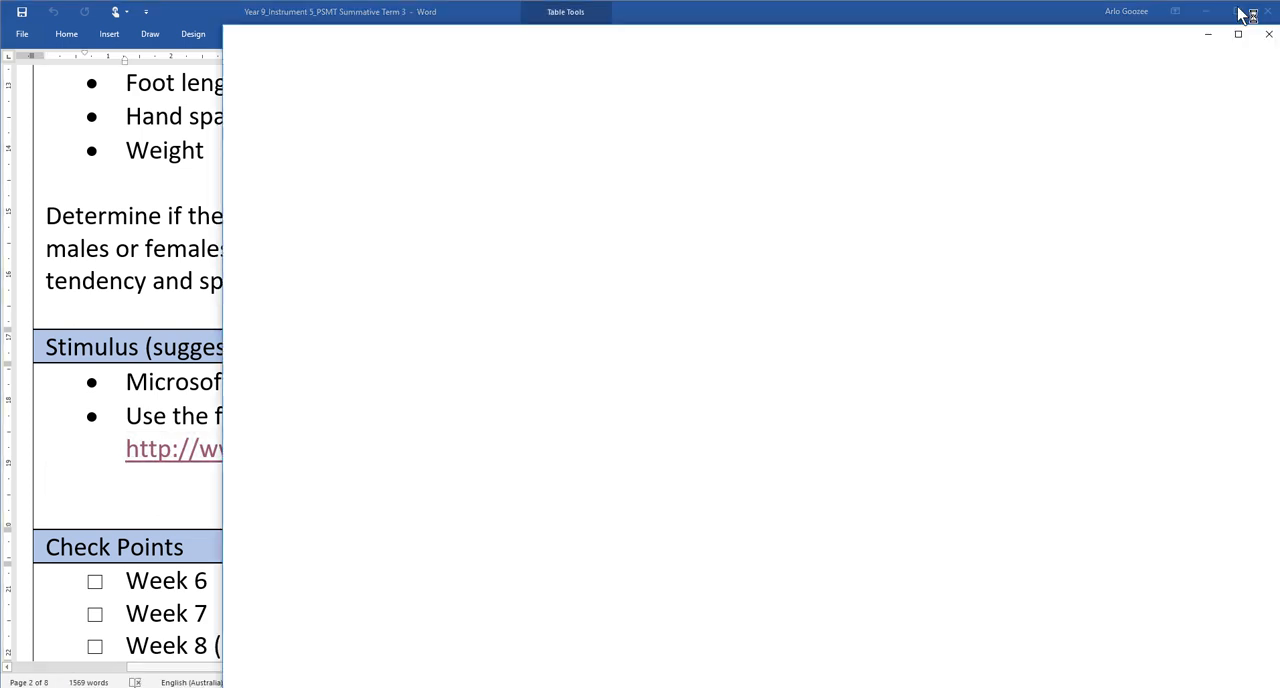
left_click(1206, 12)
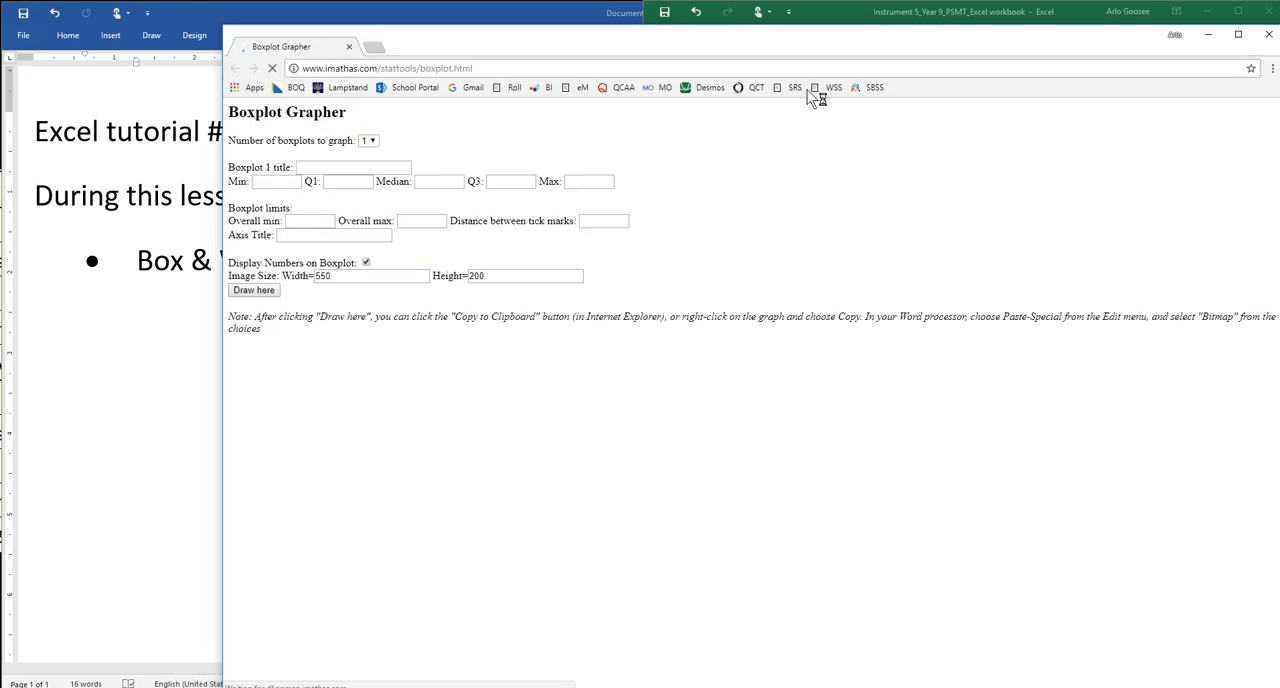
left_click_drag(903, 52, 3, 72)
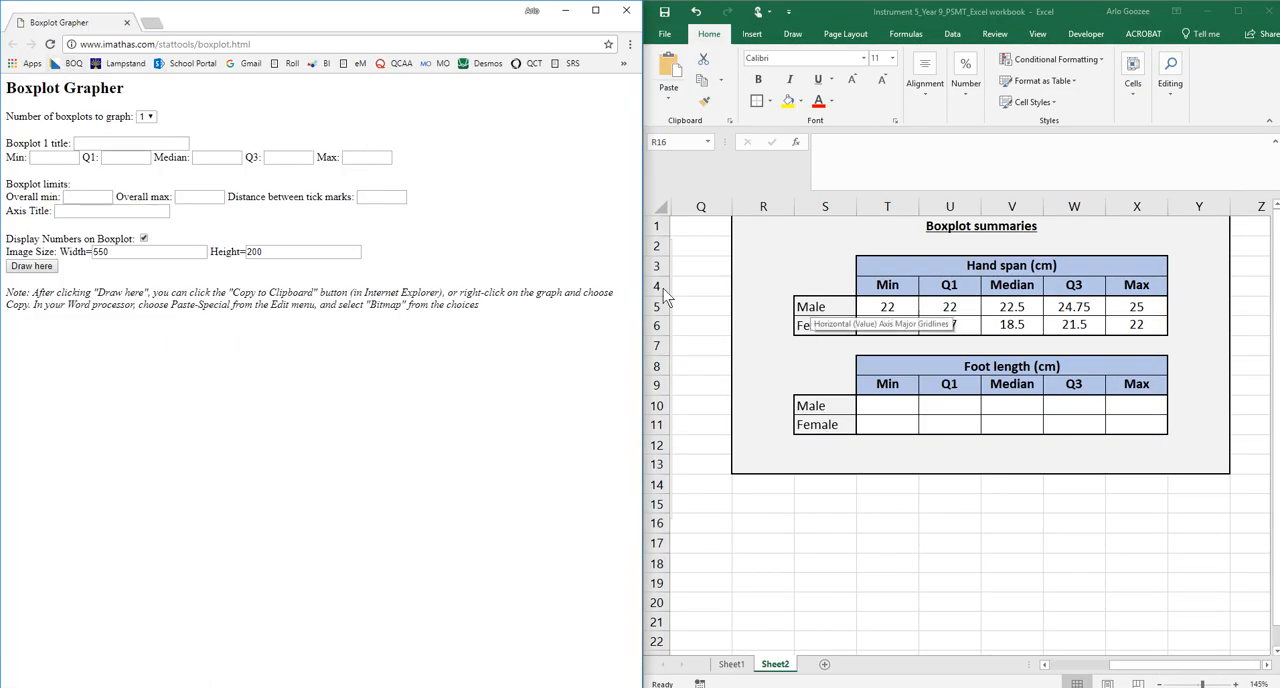
Set the number of boxplots to graph to 2 in the Boxplot Grapher
left_click(150, 118)
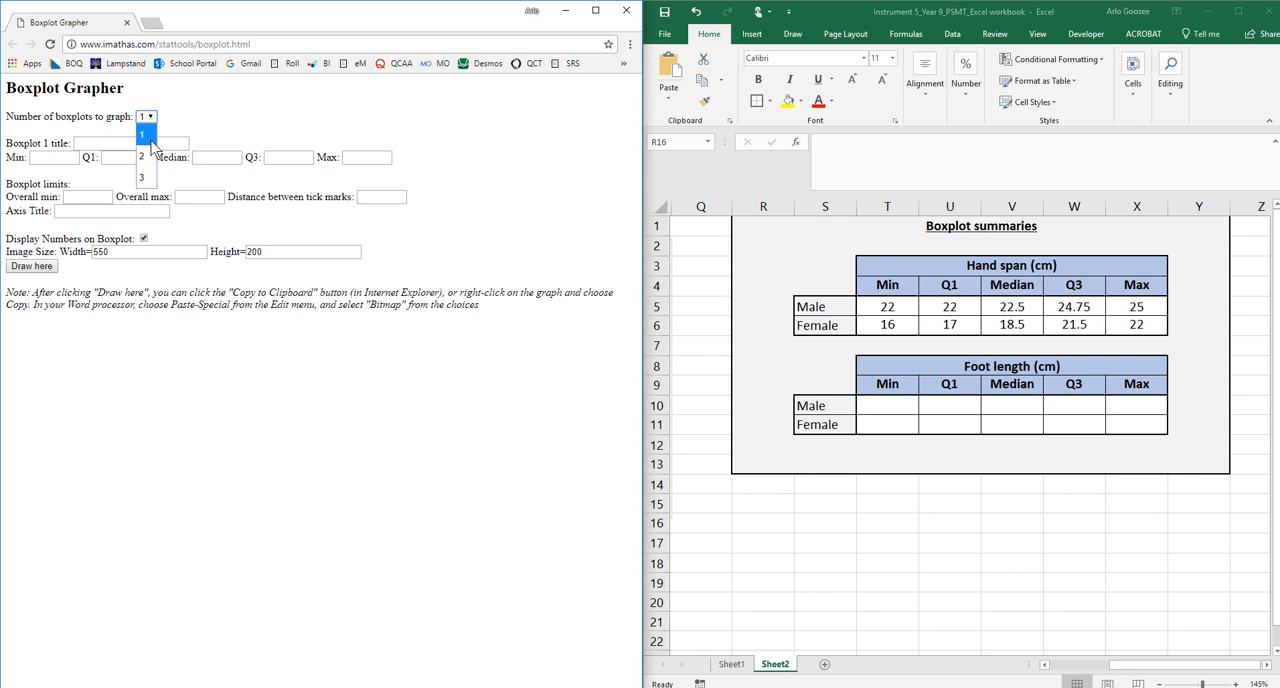
left_click(146, 157)
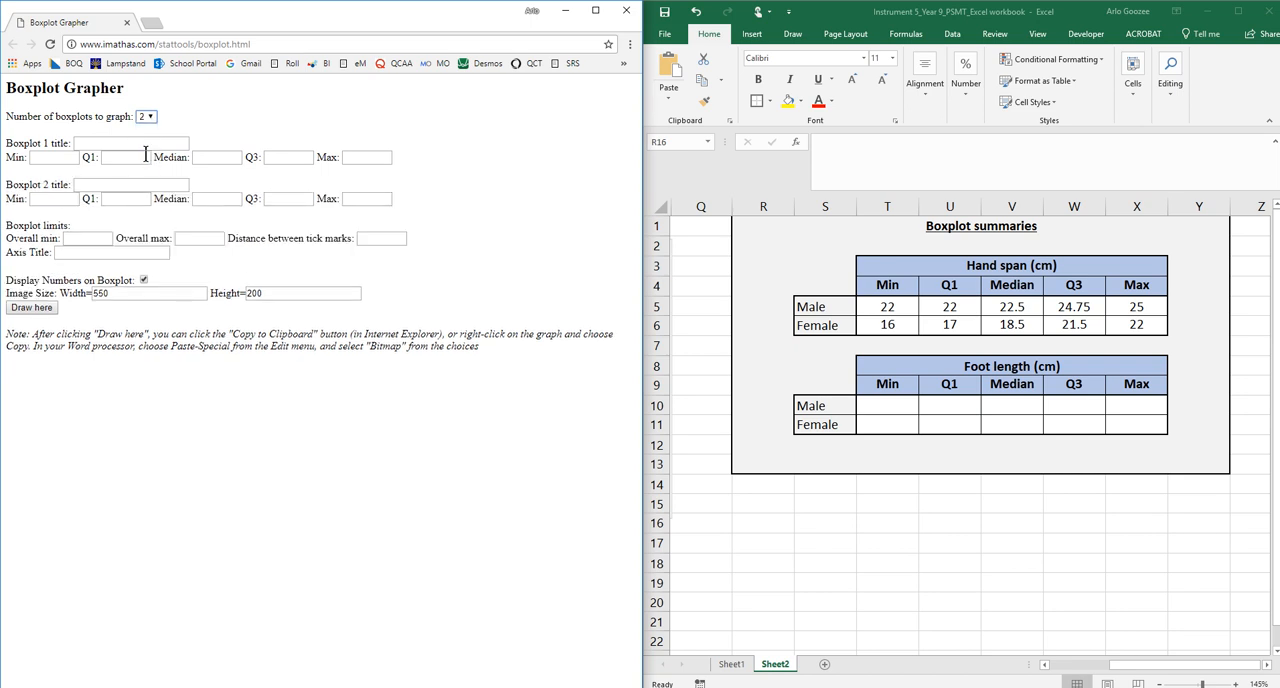
Title boxplot 1 'Hand spans for males and females'
left_click(126, 143)
type("Hand spans fo")
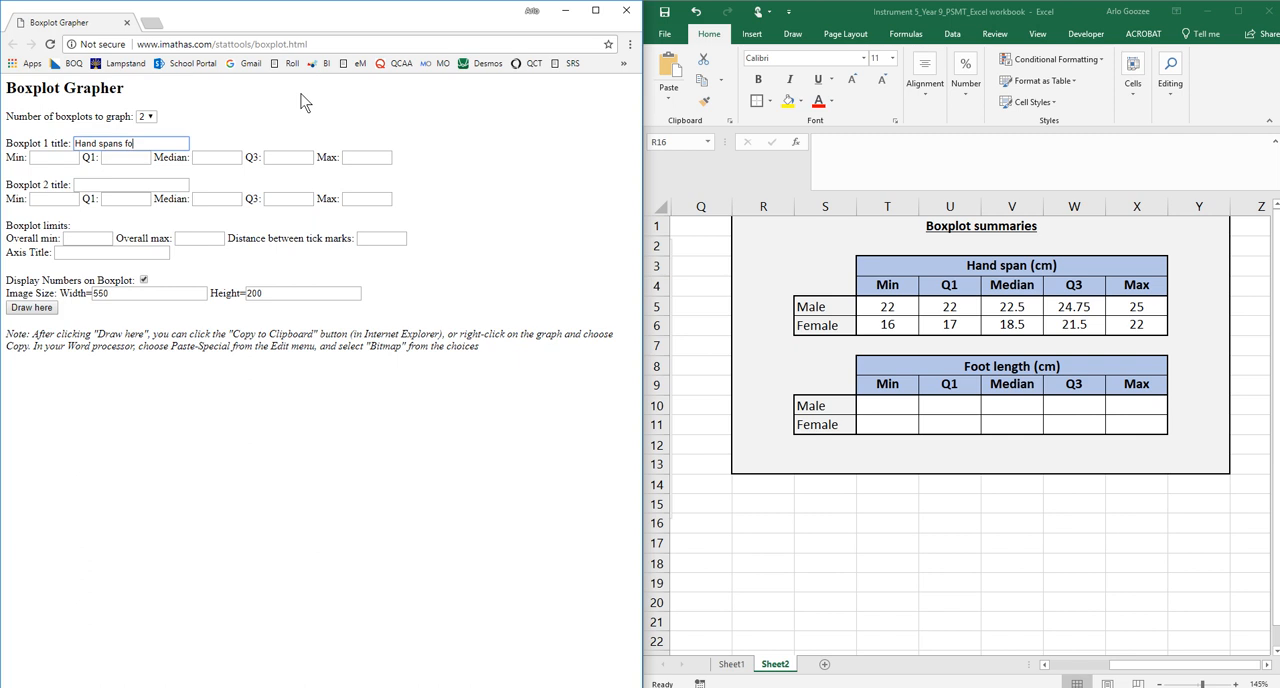
type("females")
left_click(911, 270)
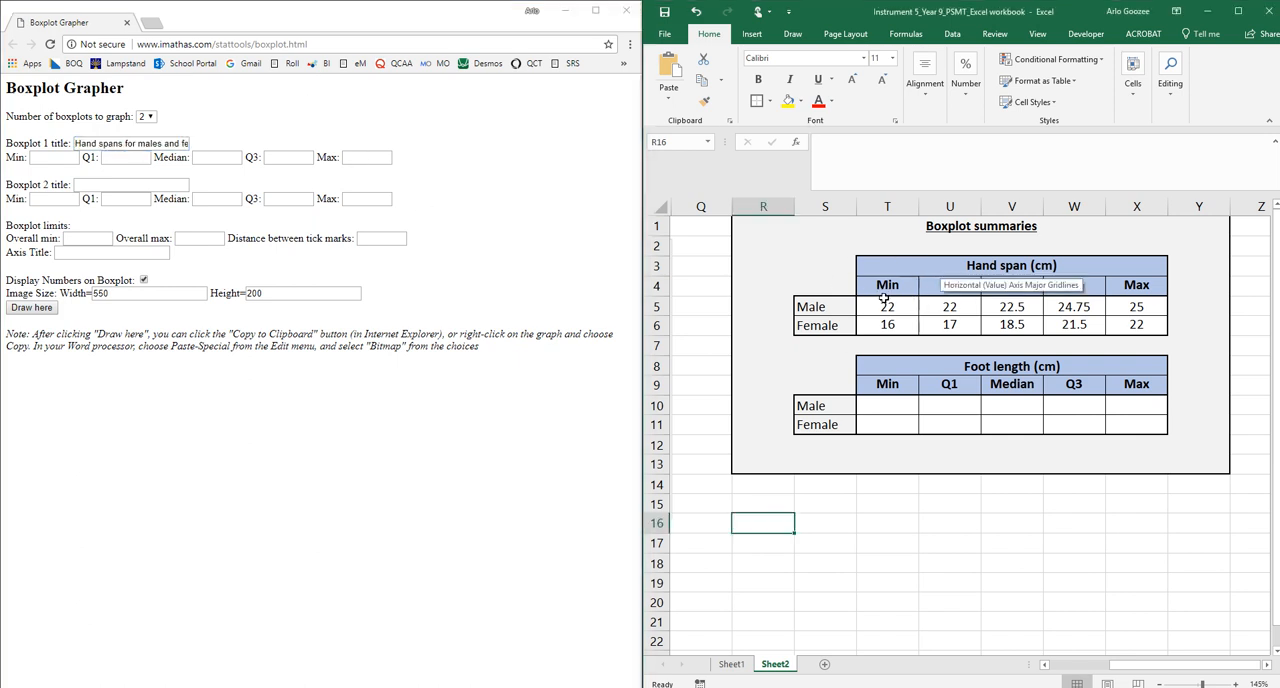
left_click(50, 157)
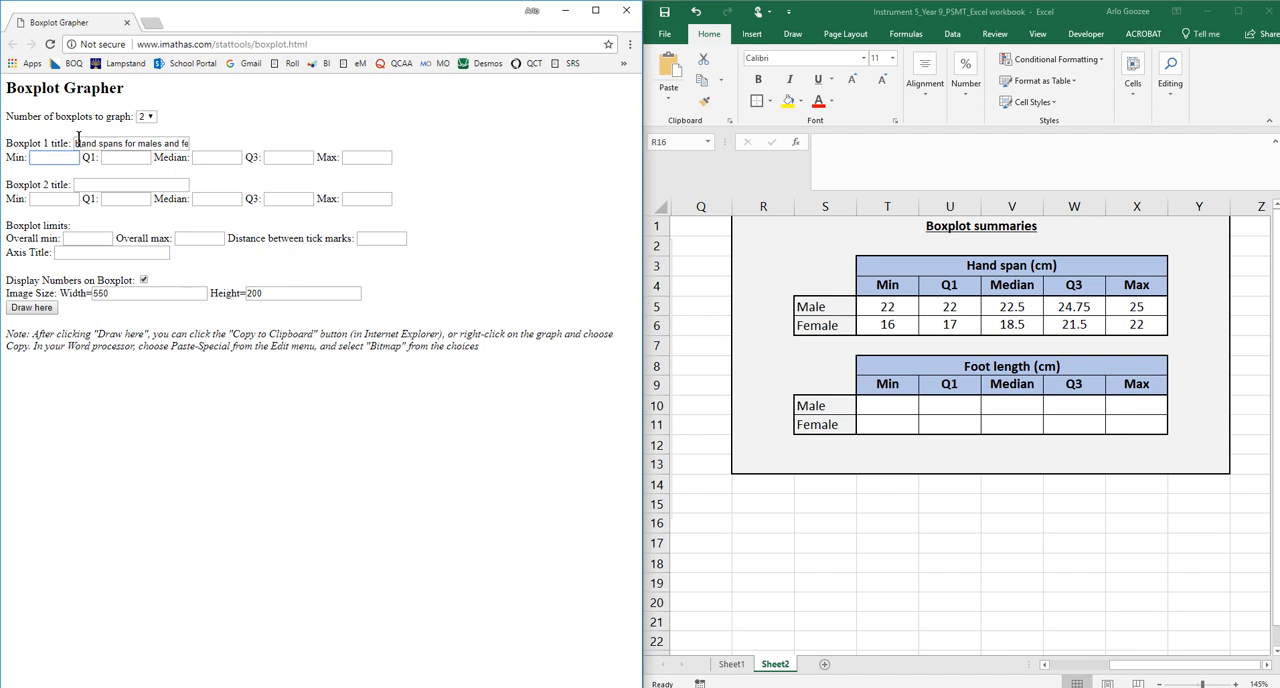
Retitle boxplot 1 as 'Male hand span'
mouse_move(668, 8)
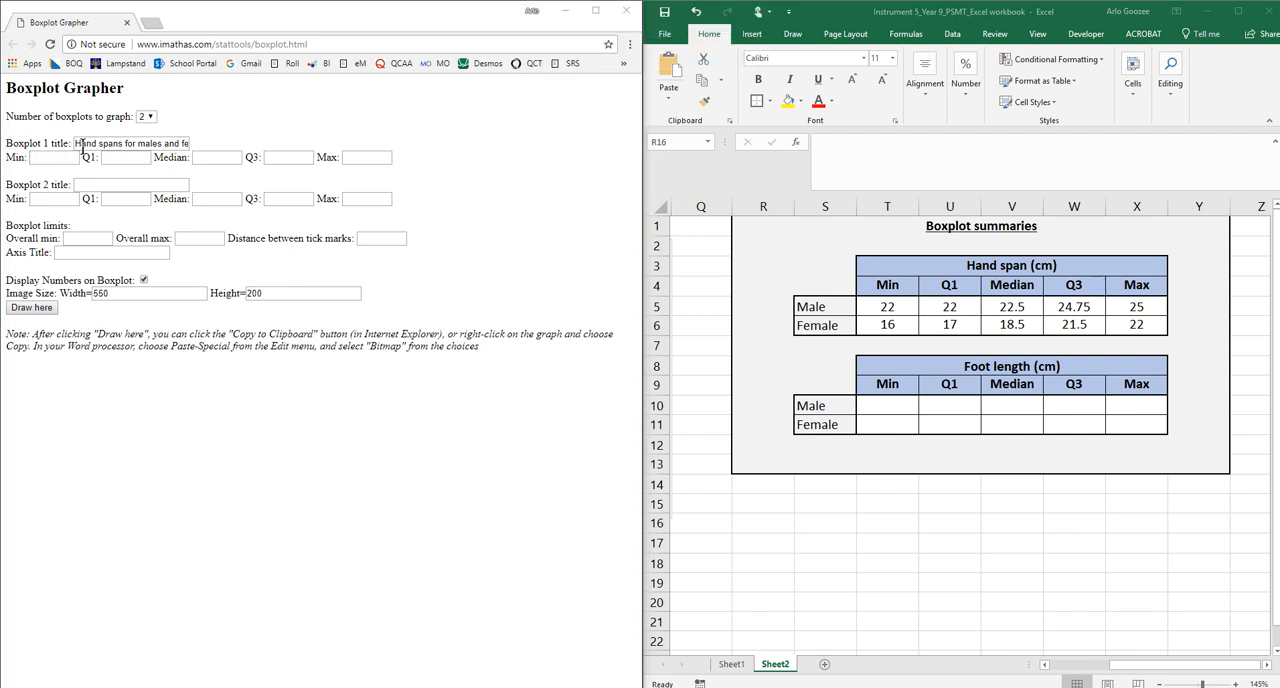
left_click_drag(74, 143, 206, 160)
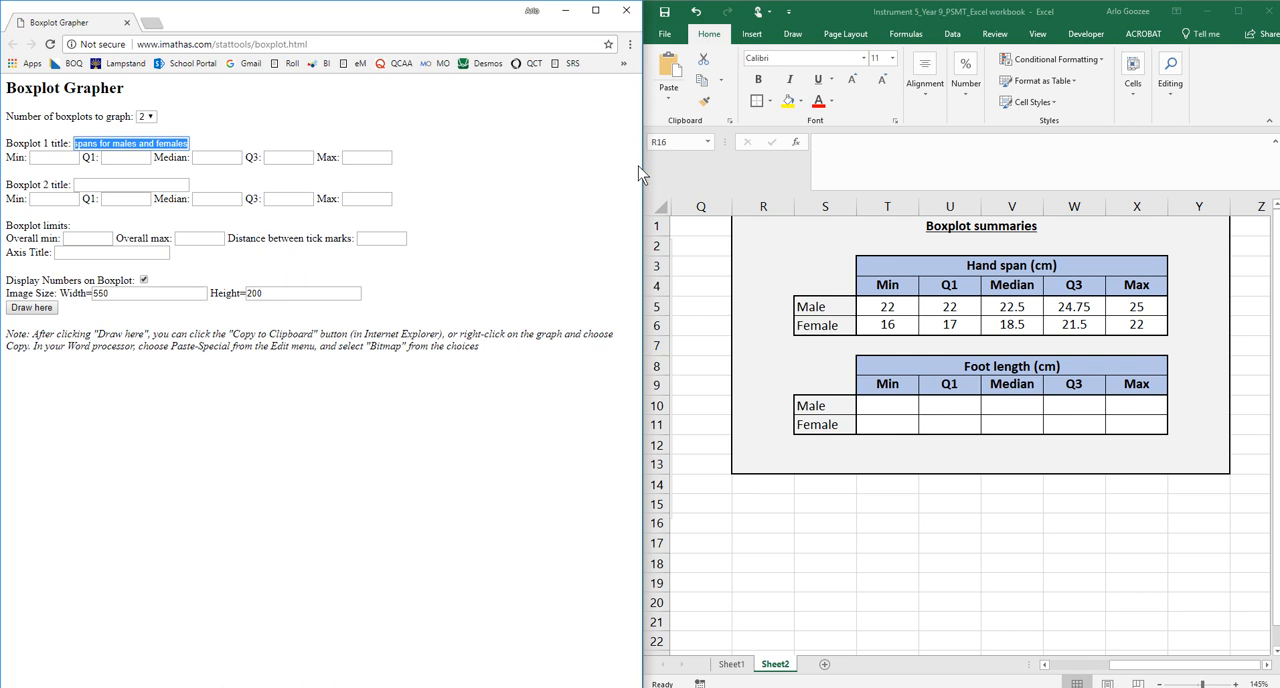
type("Male")
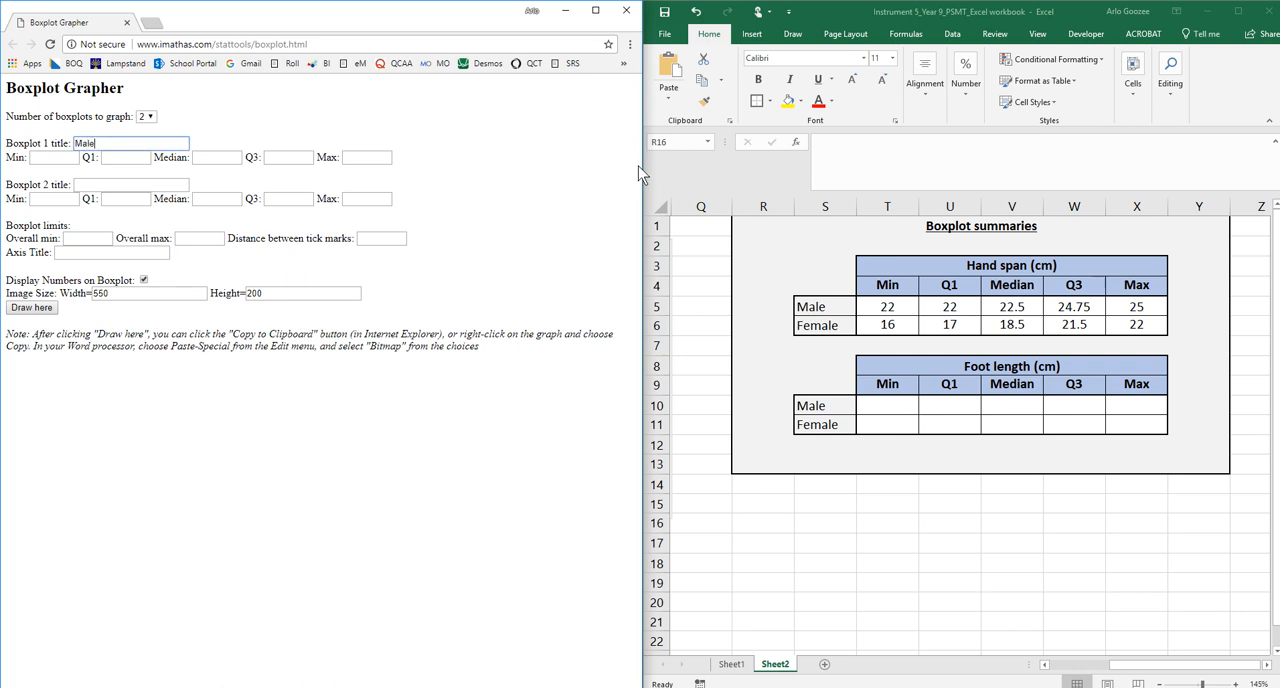
type(" hand span")
Enter the male values: Min 22, Q1 22, Median 22.5, Q3 24.75 and Max 25
left_click(55, 157)
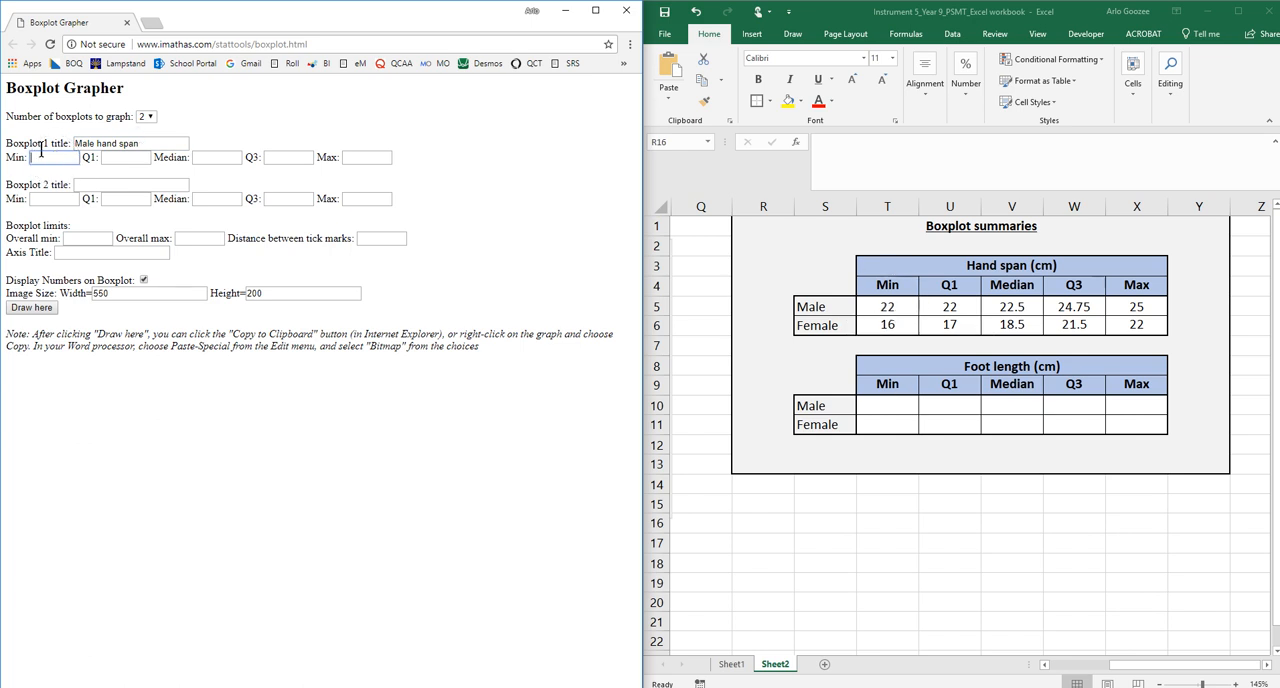
type("22")
key("Tab")
key("Tab")
key("Tab")
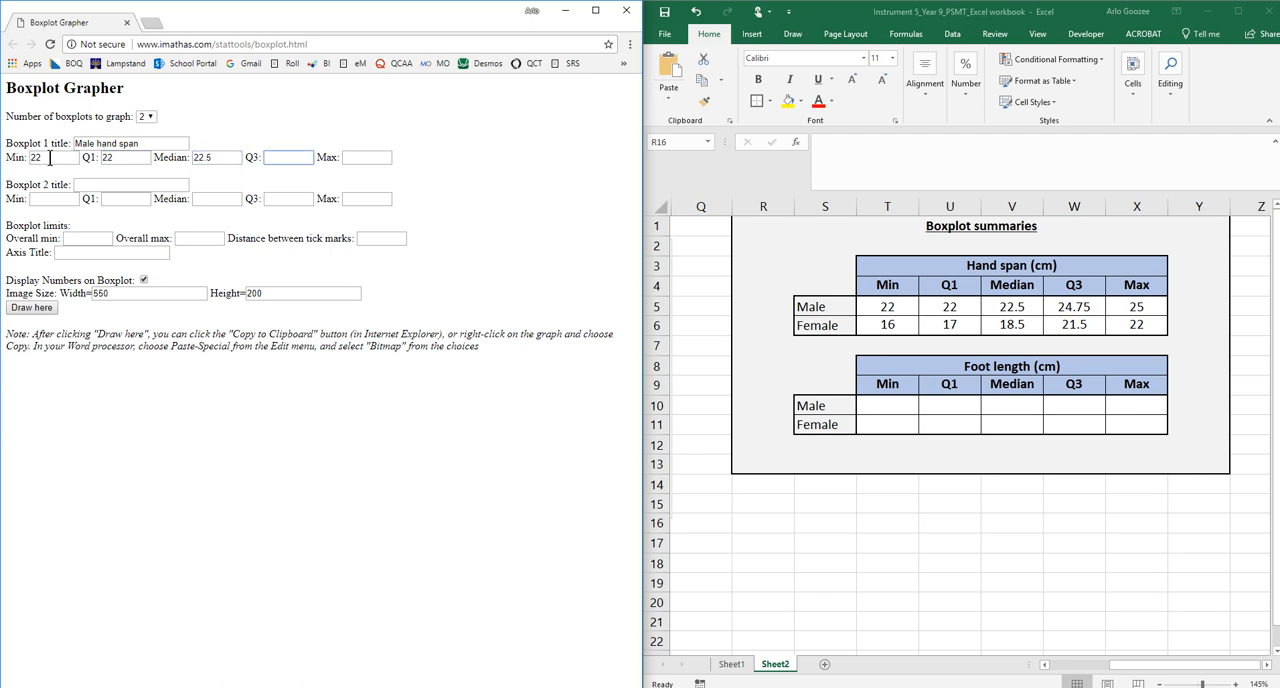
type("24.75")
key("Tab")
Title boxplot 2 'Female hand span' in the Boxplot Grapher
key("Tab")
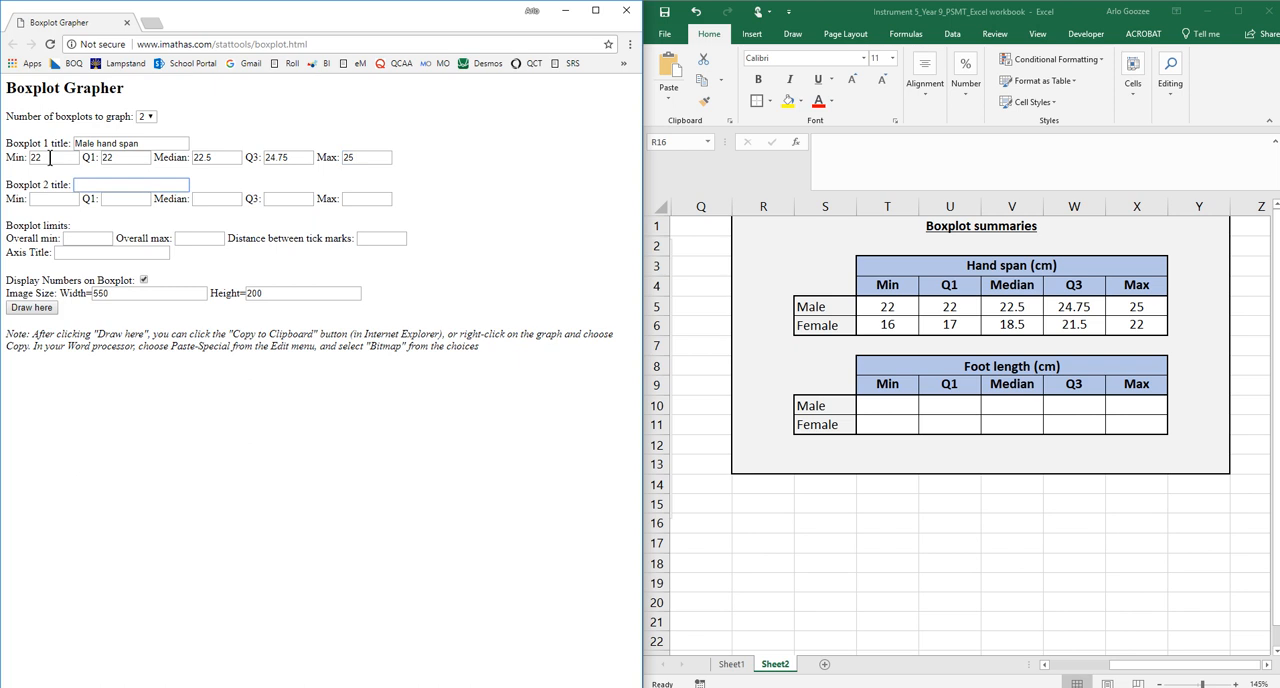
type("FG")
type("male hand span")
key("Tab")
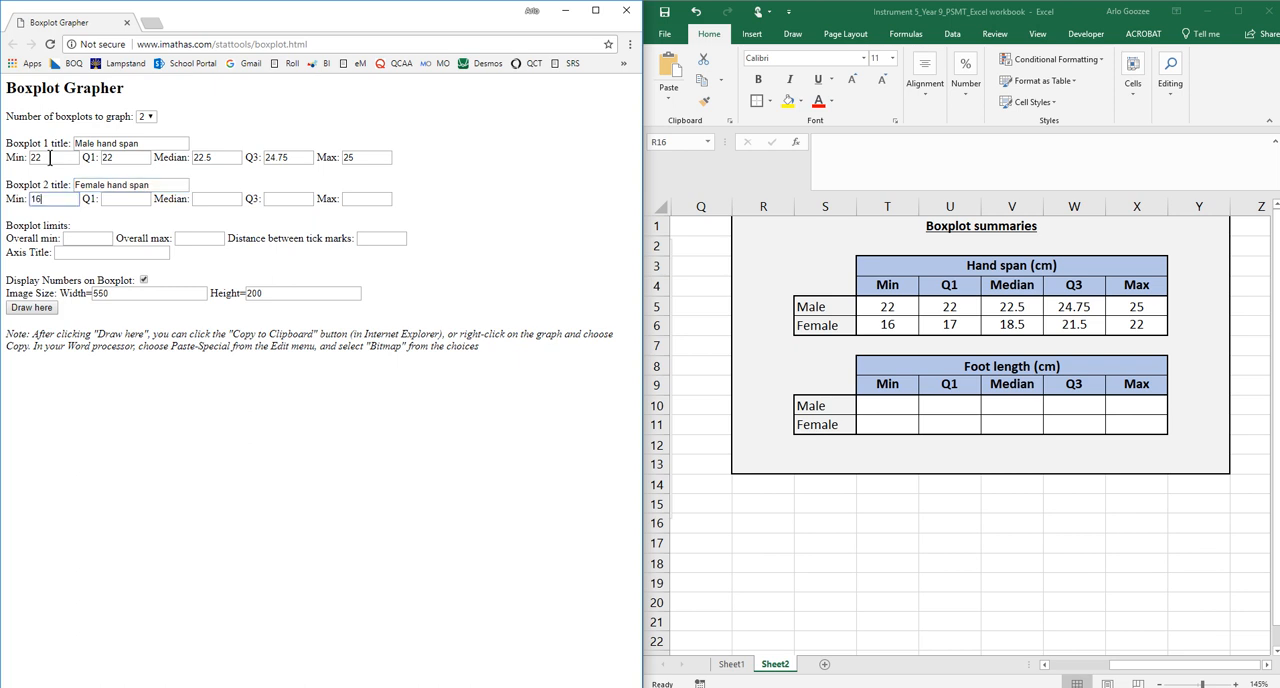
Enter the female values: Min 16, Q1 17, Median 18.5, Q3 21.5 and Max 22
key("Tab")
key("Tab")
type("1")
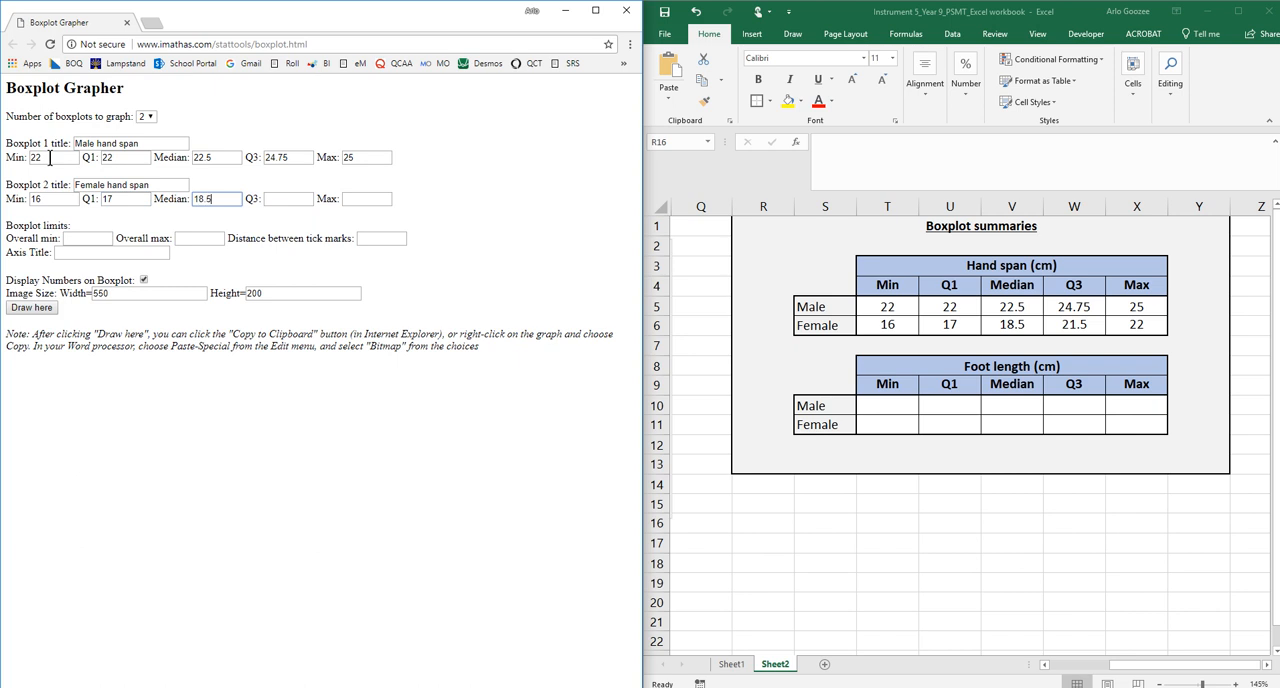
key("Tab")
type("21.5")
Set the boxplot limits to overall min 15, overall max 26 and tick mark distance 1
key("Tab")
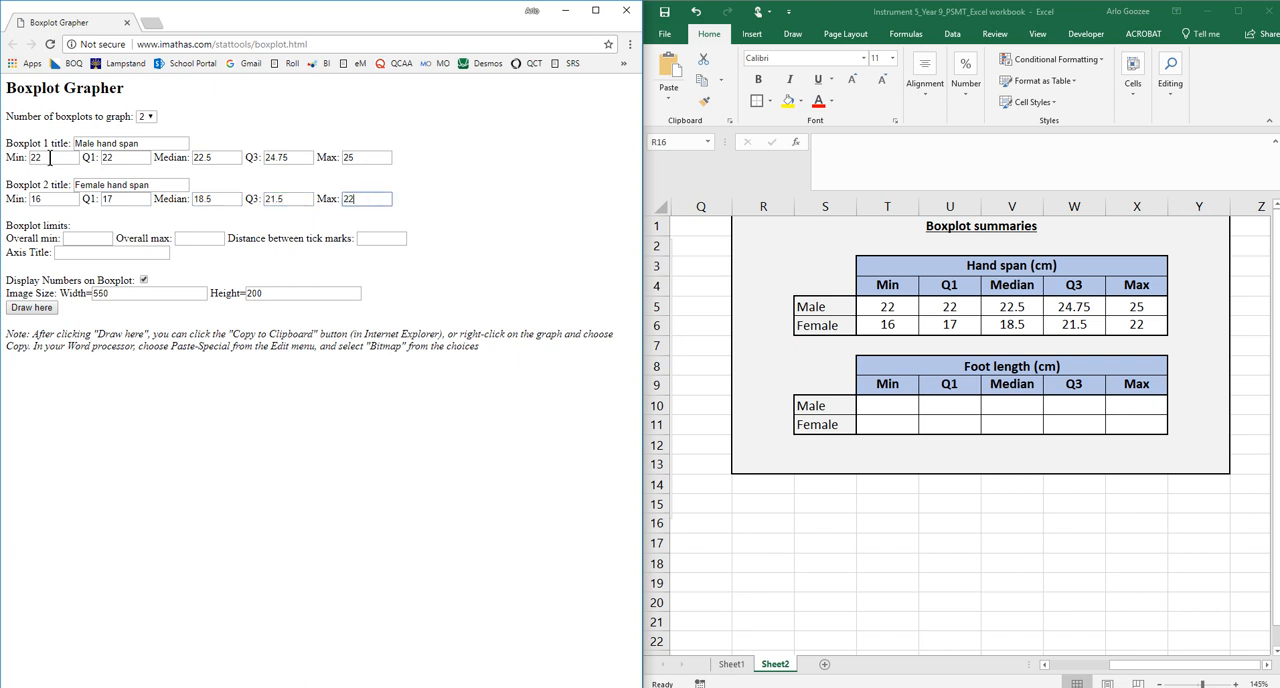
key("Tab")
key("Tab")
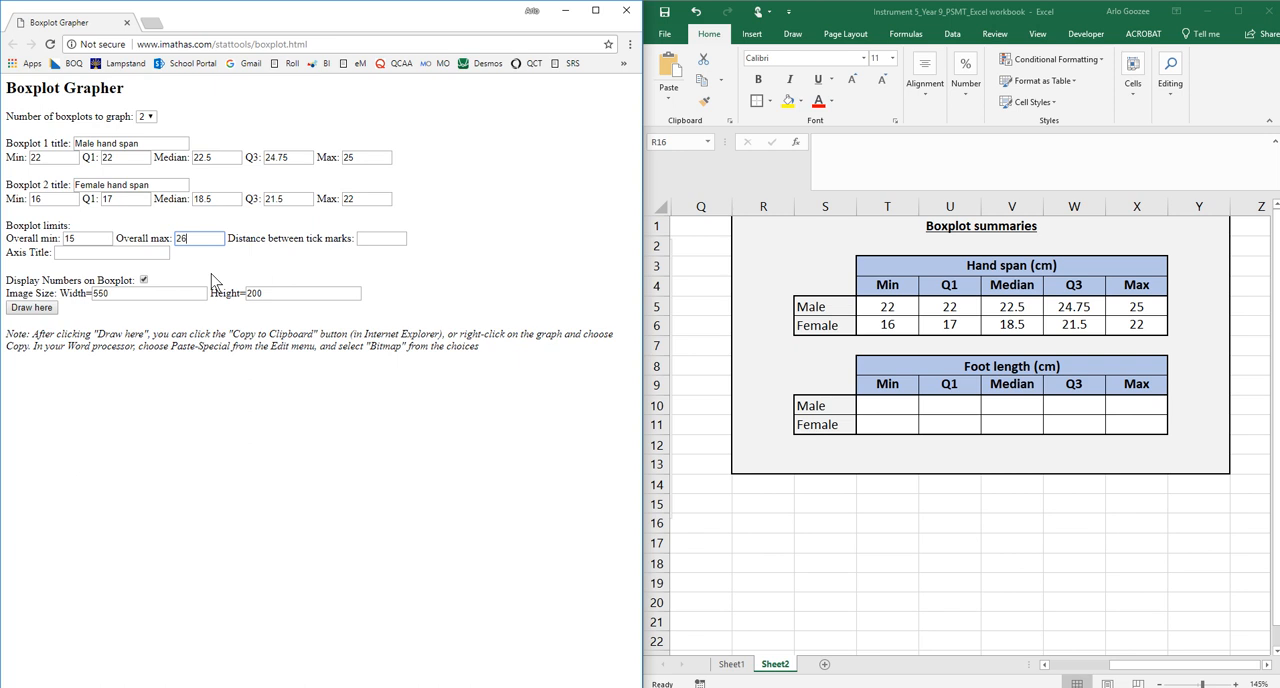
key("Tab")
key("Tab")
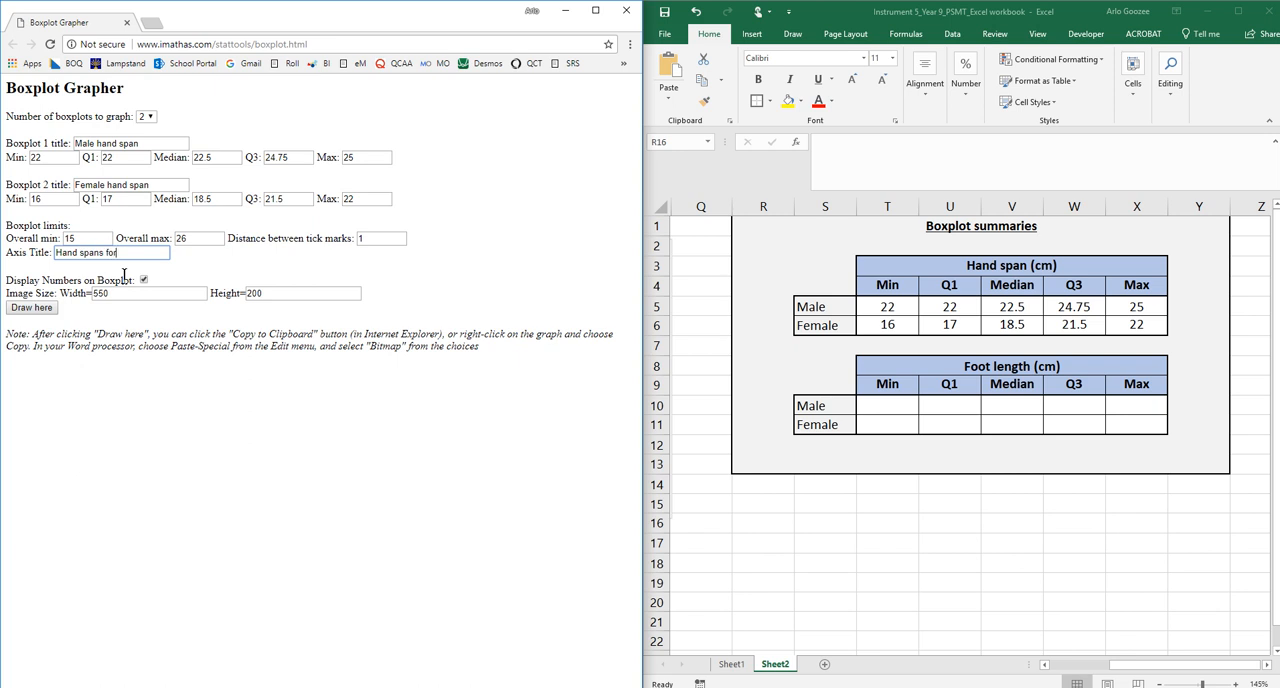
Set the axis title to 'Hand spans for males and females' and draw the boxplots
type("felales")
left_click(38, 310)
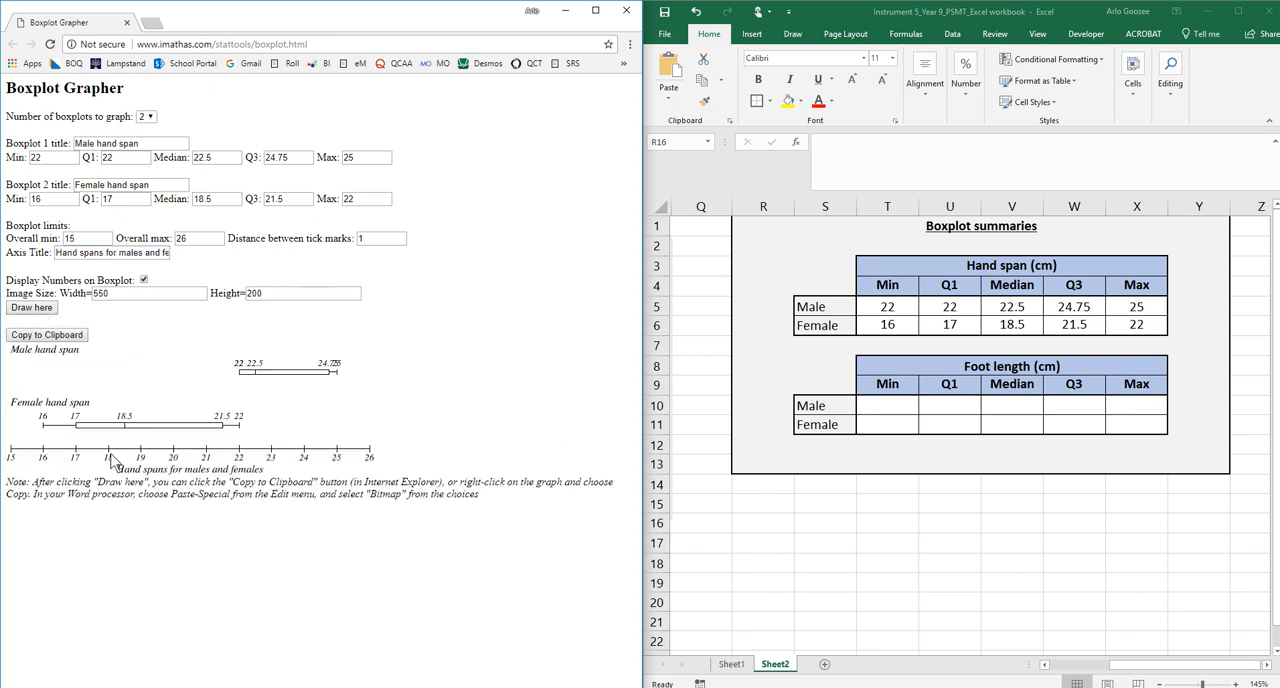
Copy the drawn boxplot image to the clipboard
right_click(184, 413)
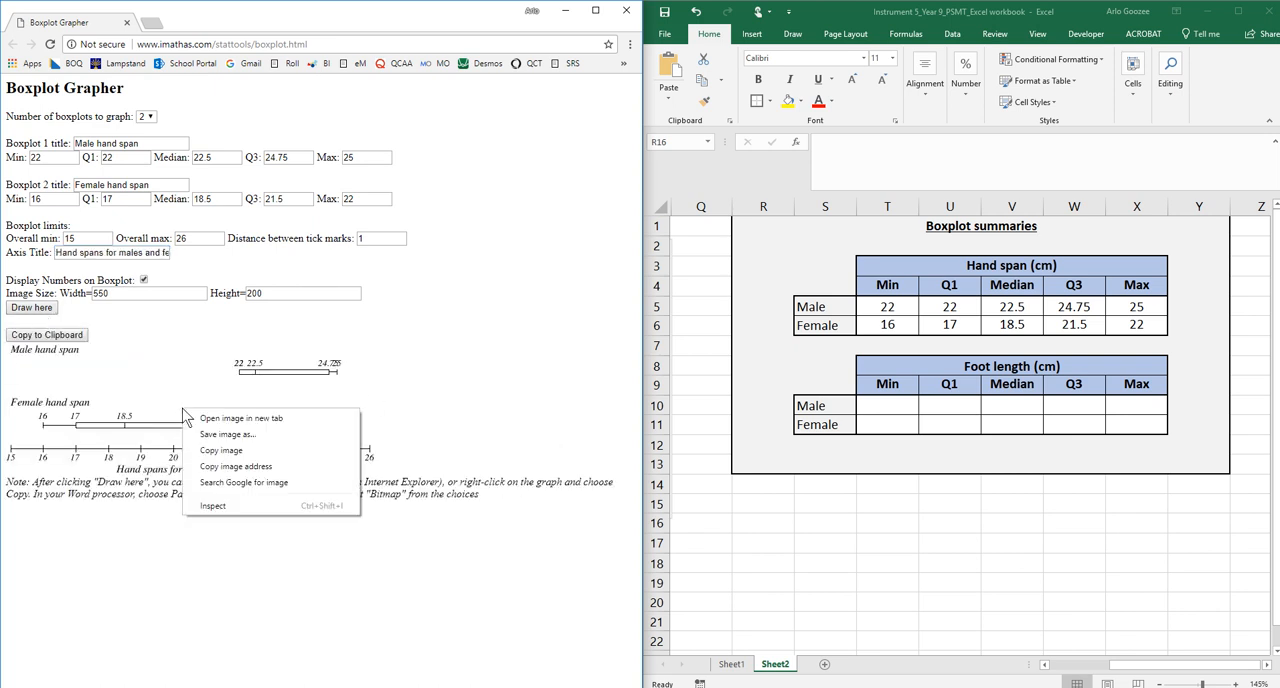
left_click(218, 448)
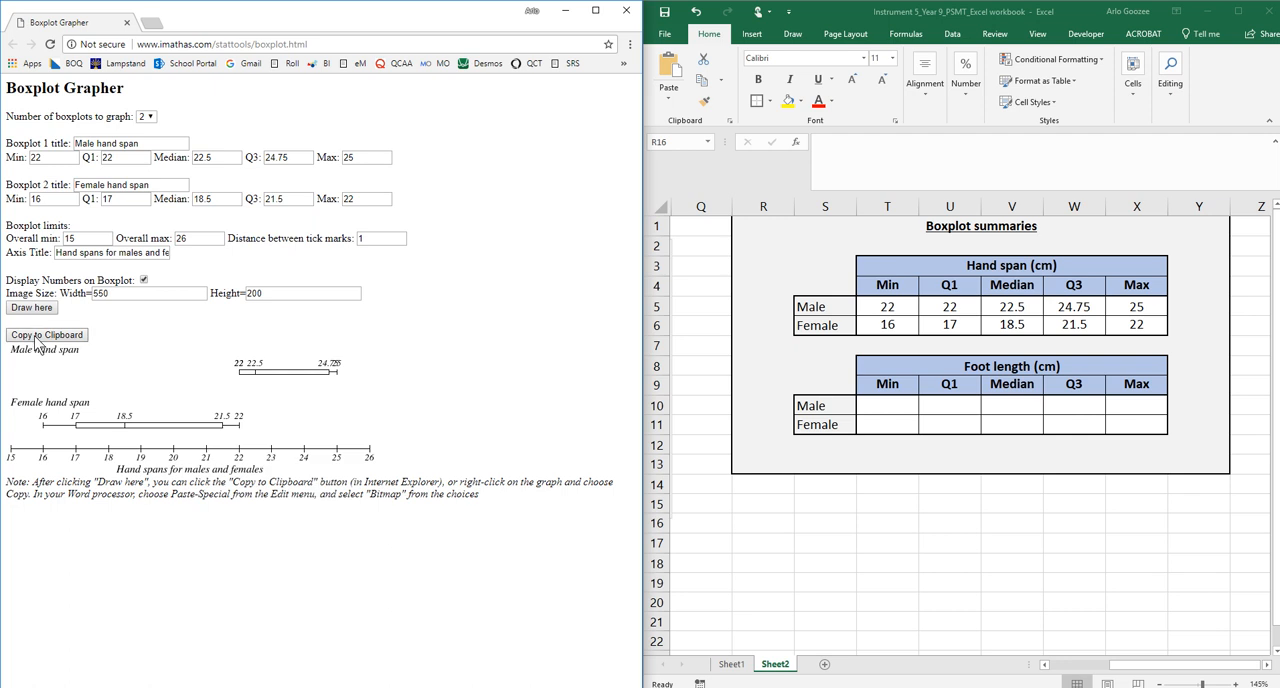
left_click(36, 340)
left_click(37, 342)
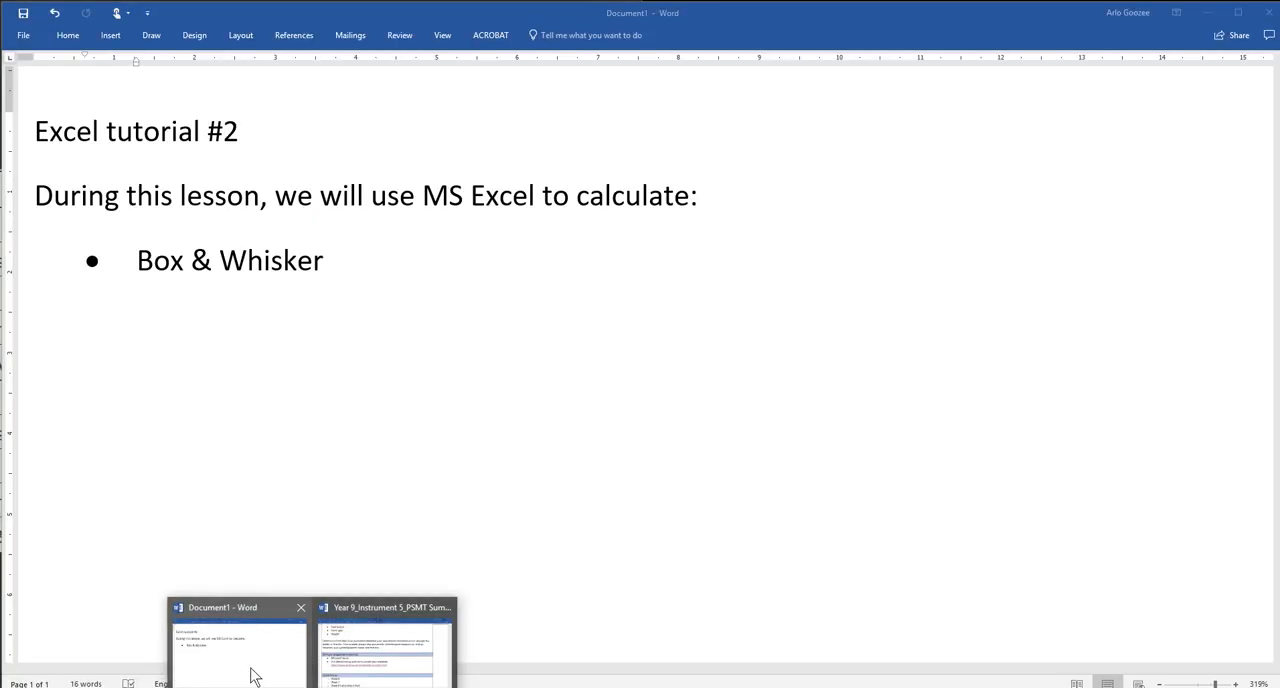
Switch to the Word document and paste the boxplot image as a picture below the Box & Whisker bullet
left_click(254, 677)
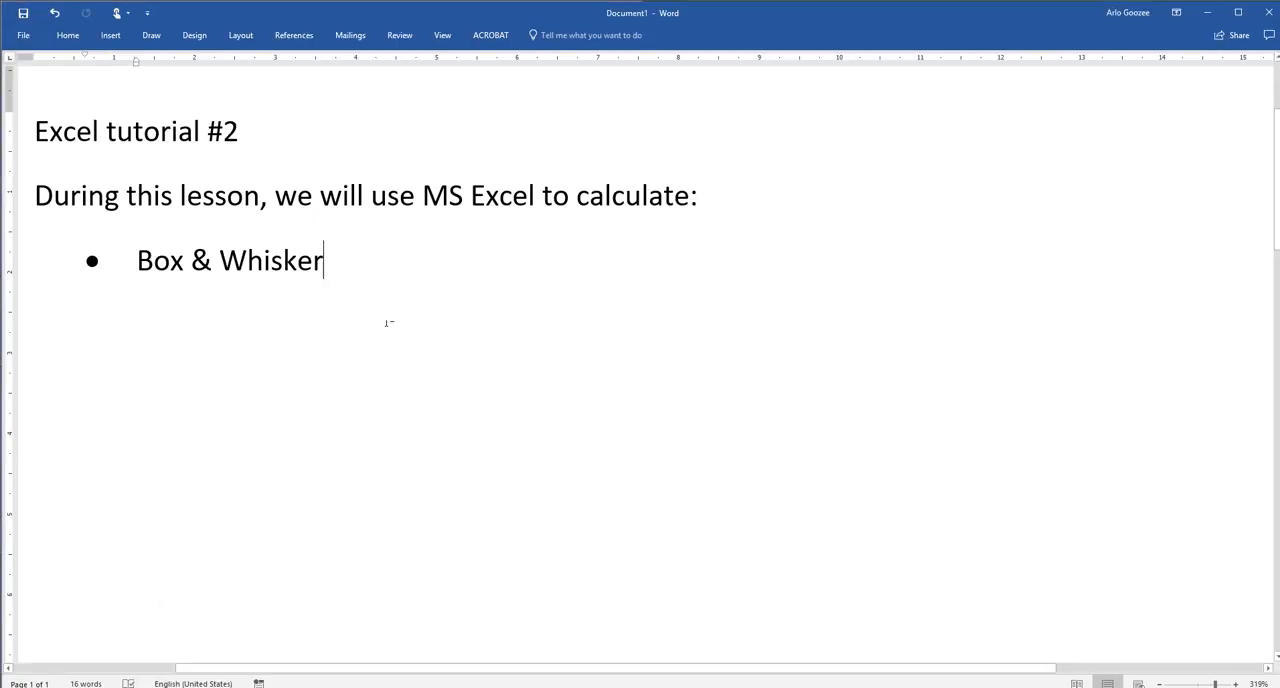
key("Return")
key("Return")
right_click(100, 330)
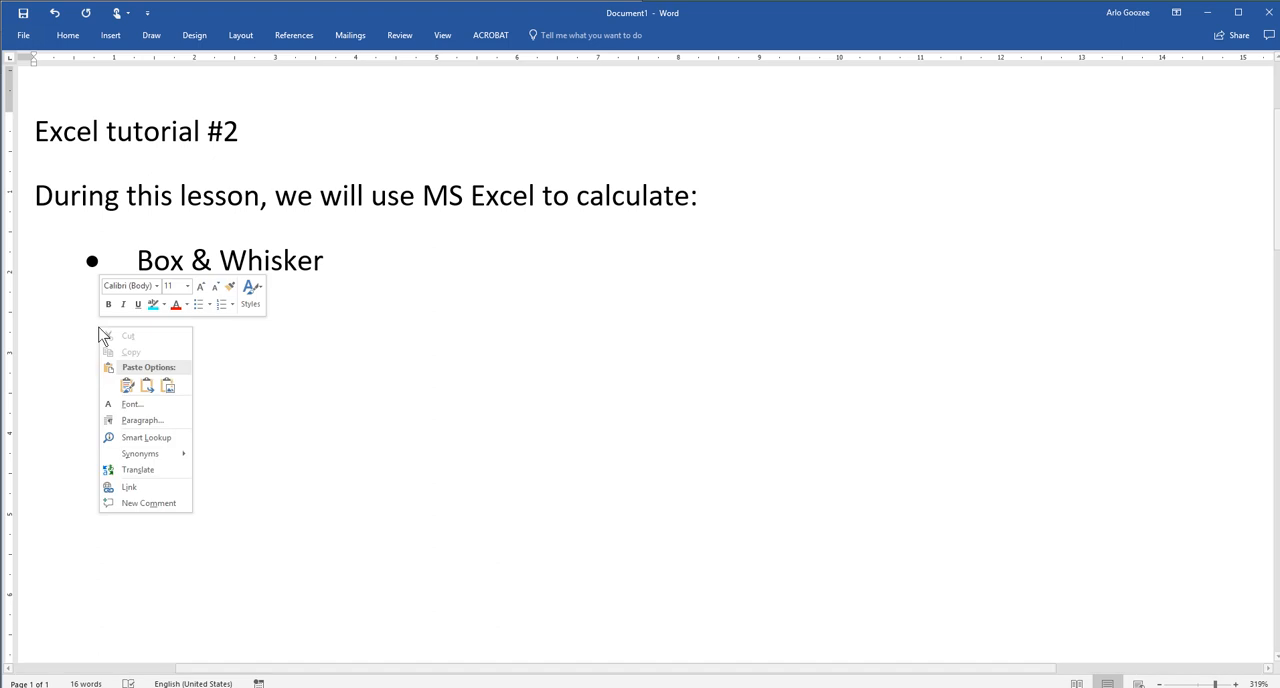
left_click(168, 386)
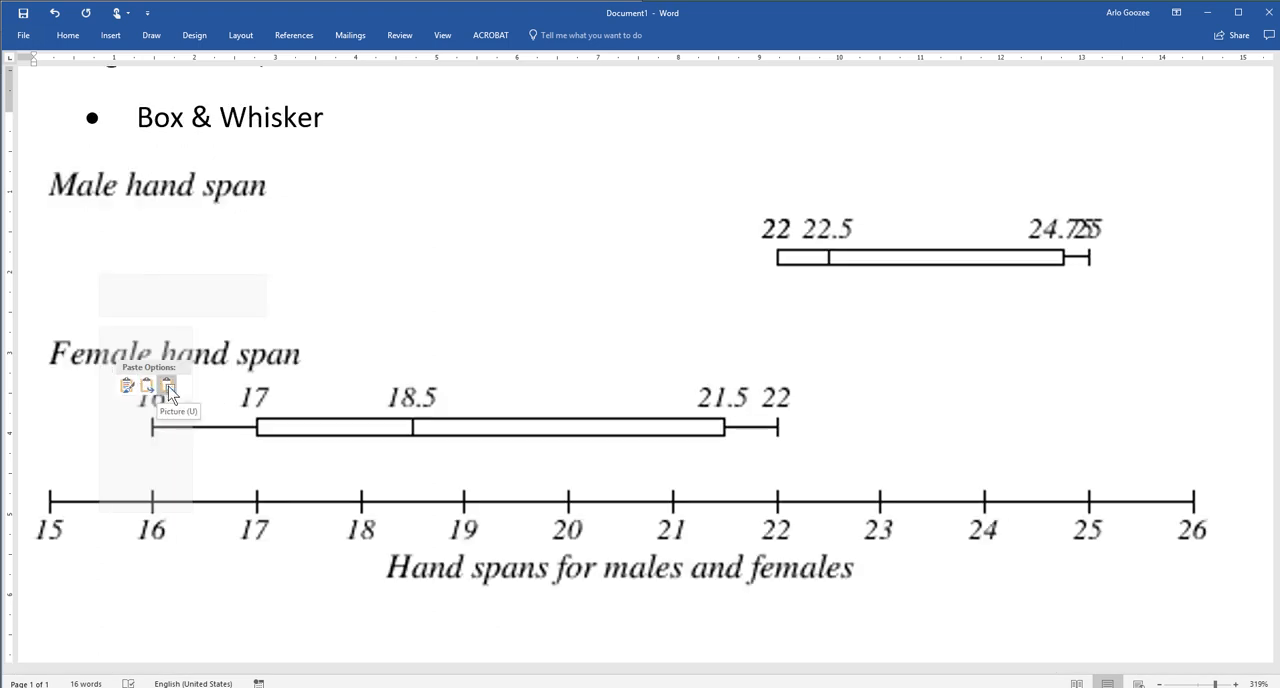
Resize the pasted boxplot picture smaller by its corner handle
left_click(517, 380)
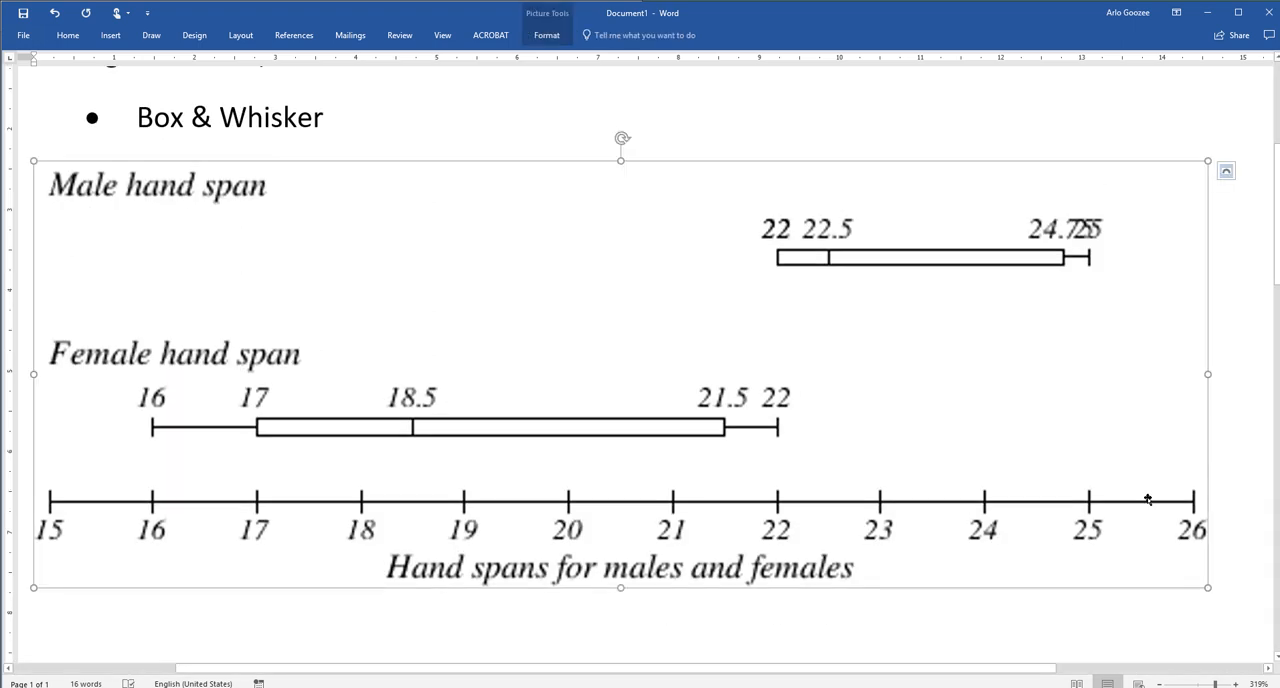
left_click_drag(1201, 589, 1042, 527)
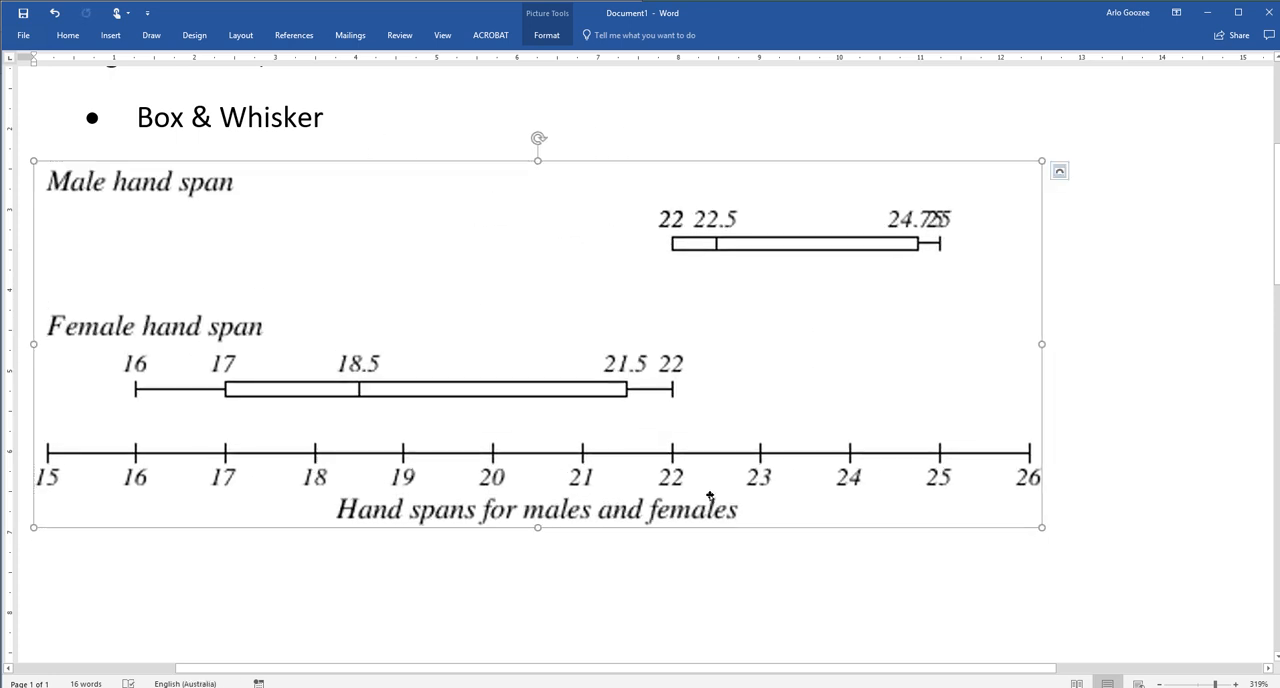
Switch to the Excel workbook and select and copy the hand span box-and-whisker chart
key("alt+Tab")
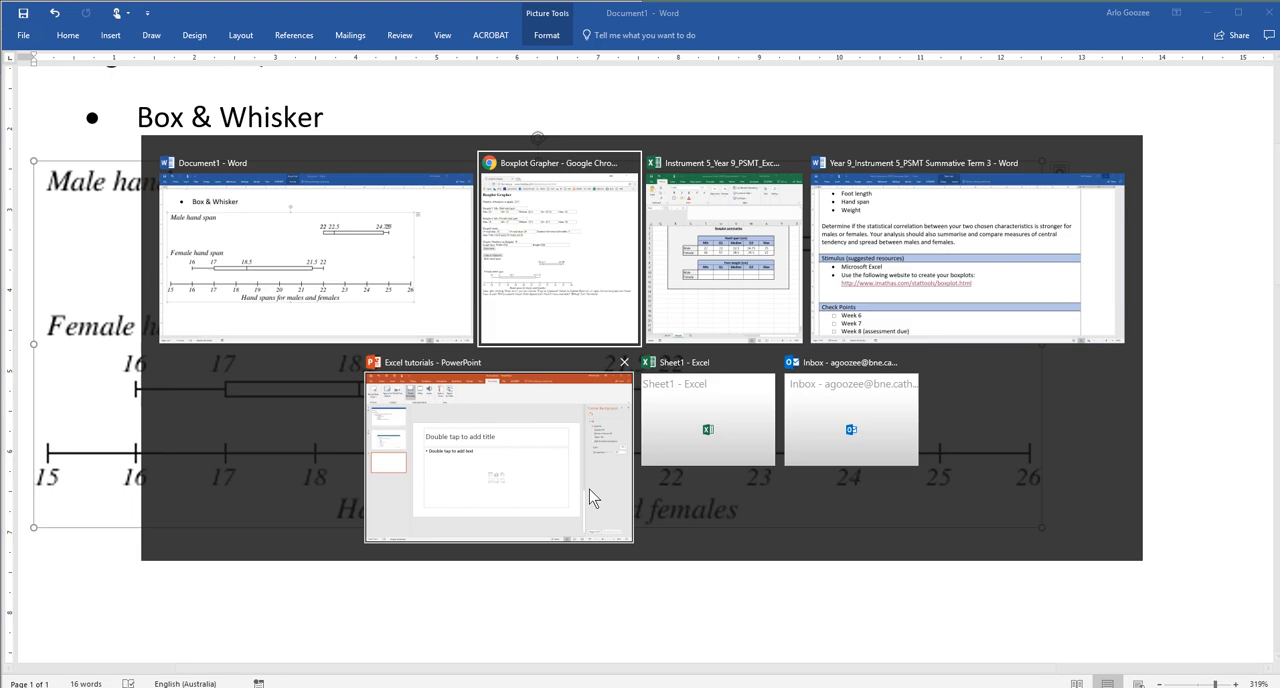
left_click(655, 300)
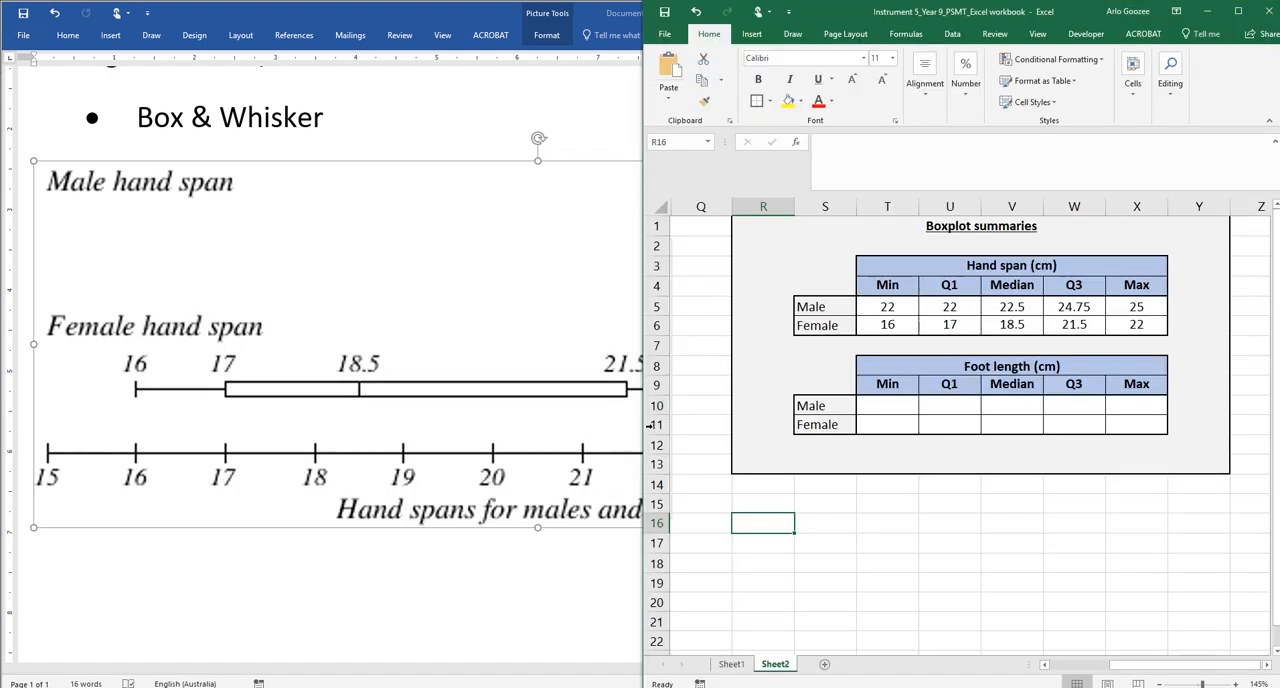
left_click_drag(645, 405, 270, 401)
scroll(677, 423, "down", 3, "ctrl")
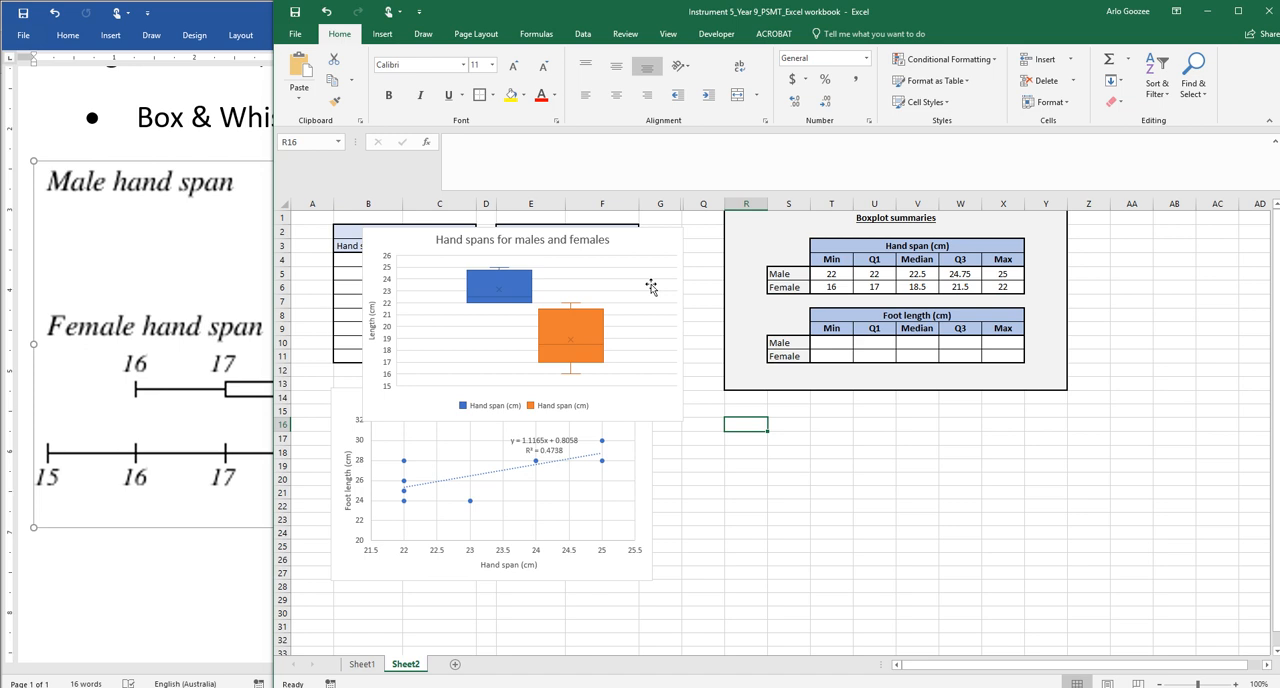
left_click(658, 251)
left_click(663, 241)
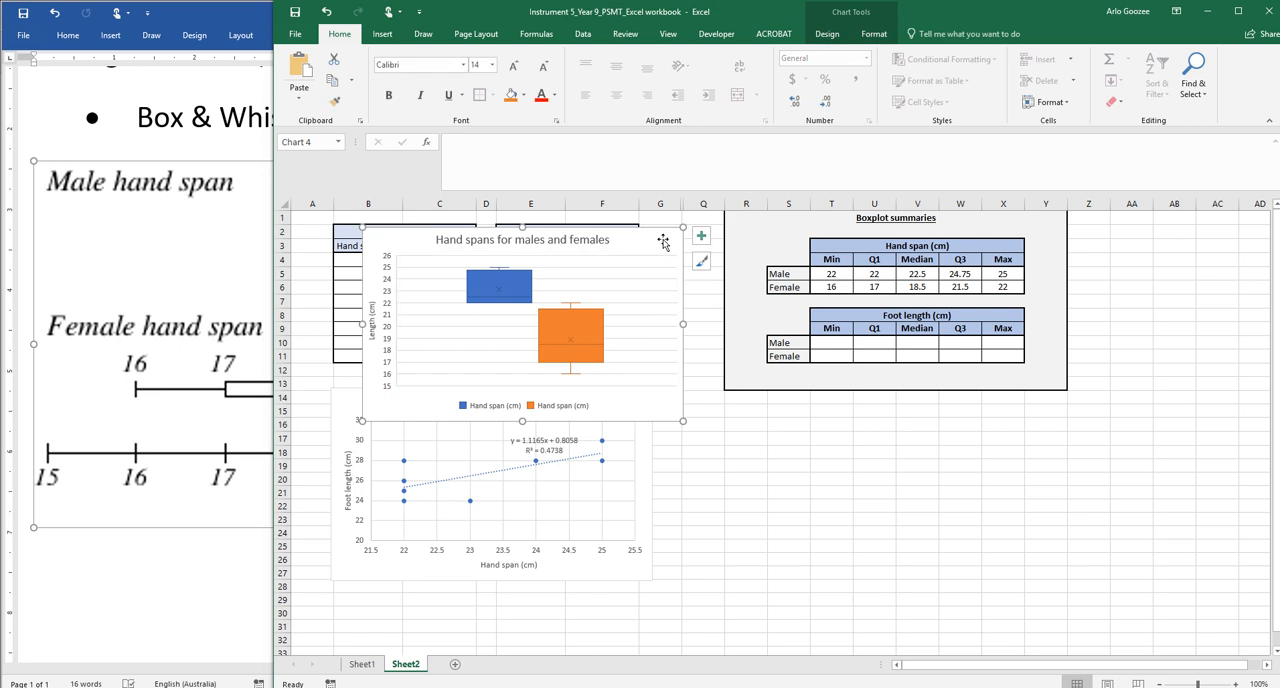
Return to the Word document and paste the Excel chart on a new line below the boxplot picture
key("alt+Tab")
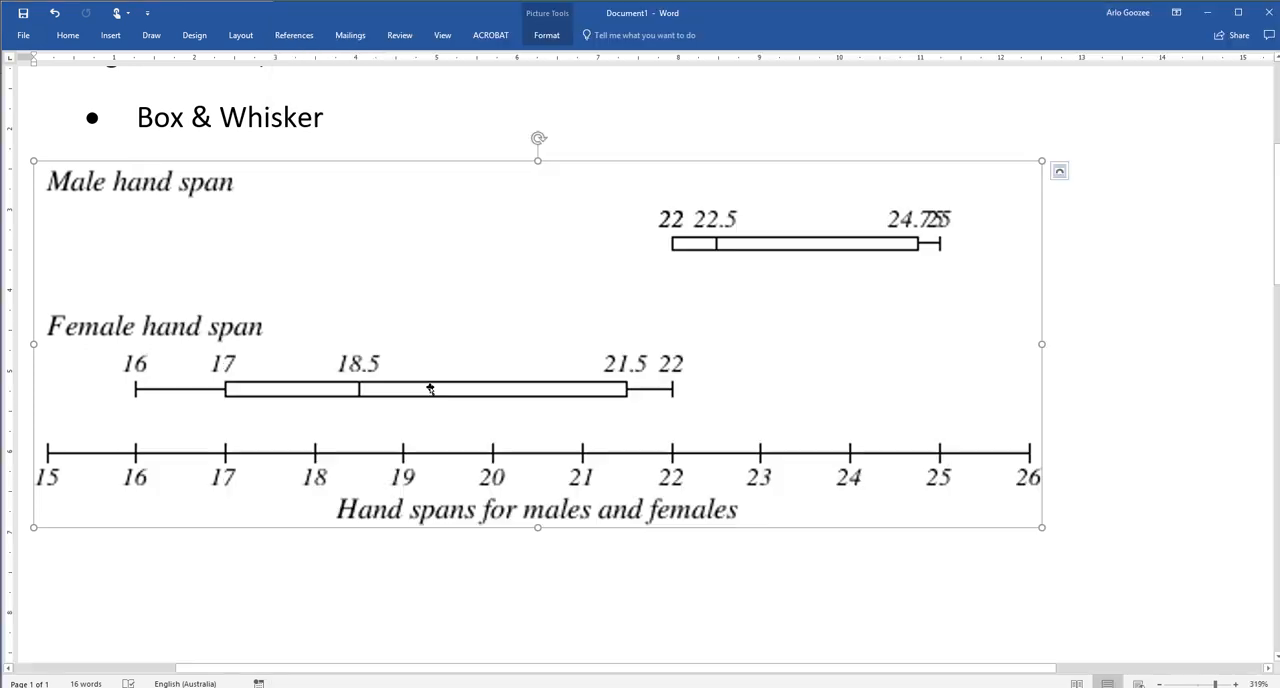
scroll(428, 392, "down", 1, "ctrl")
left_click(228, 551, "ctrl")
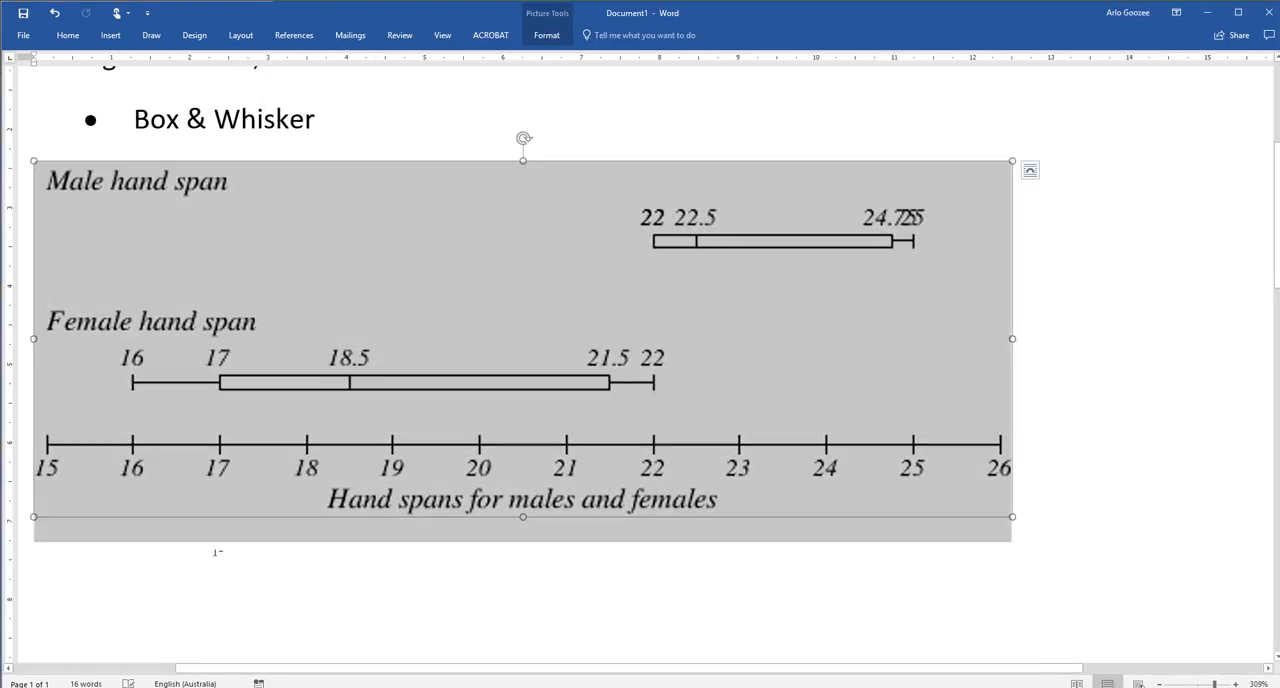
left_click(1018, 515)
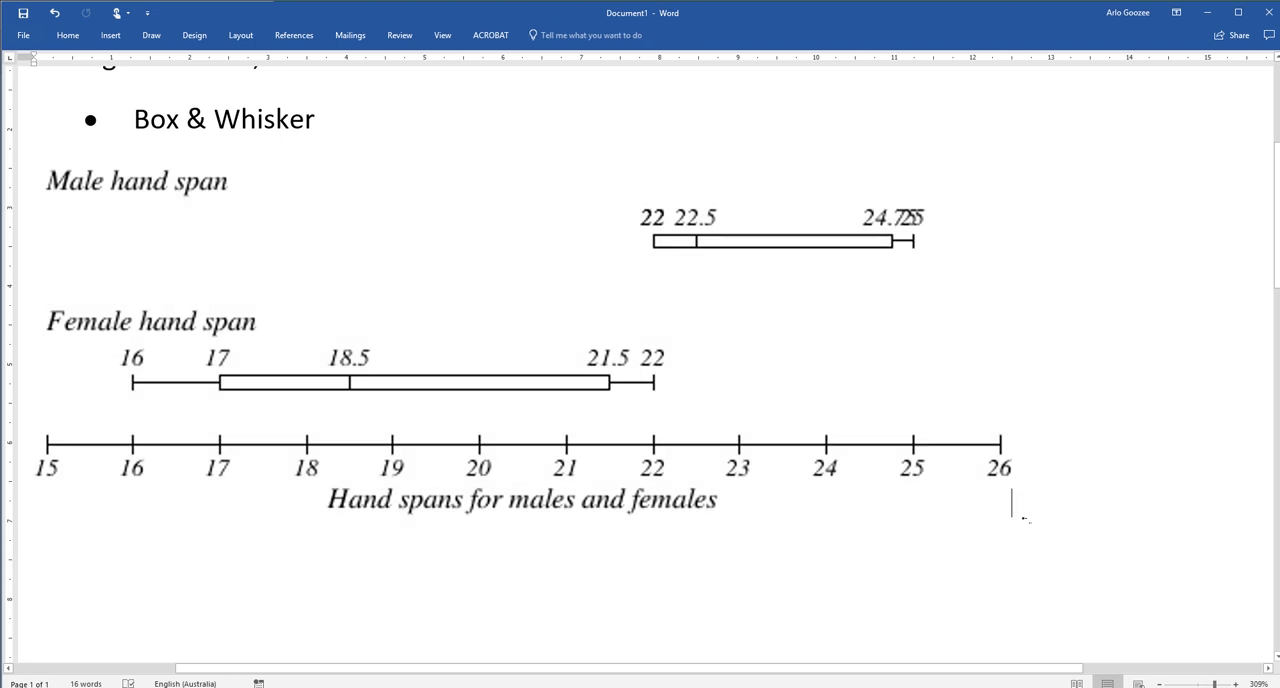
key("Return")
key("ctrl+v")
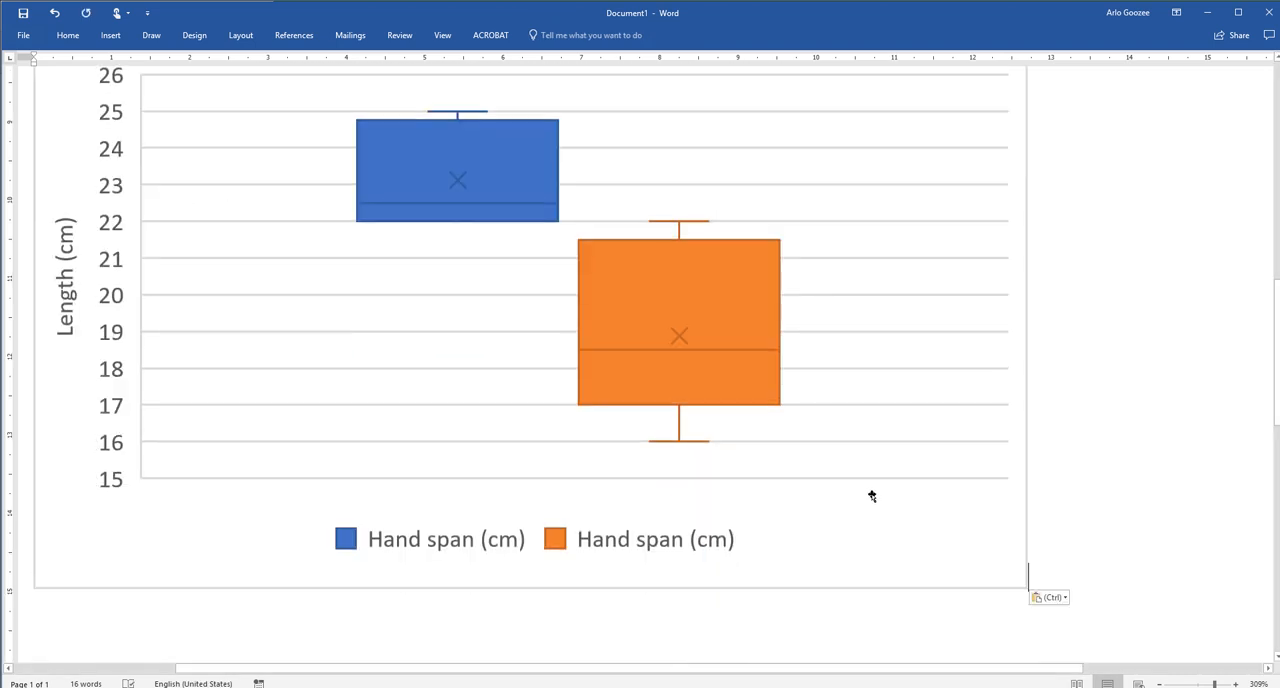
Review the two pasted hand span boxplot charts in the document
scroll(871, 495, "down", 2, "ctrl")
scroll(871, 495, "up", 2)
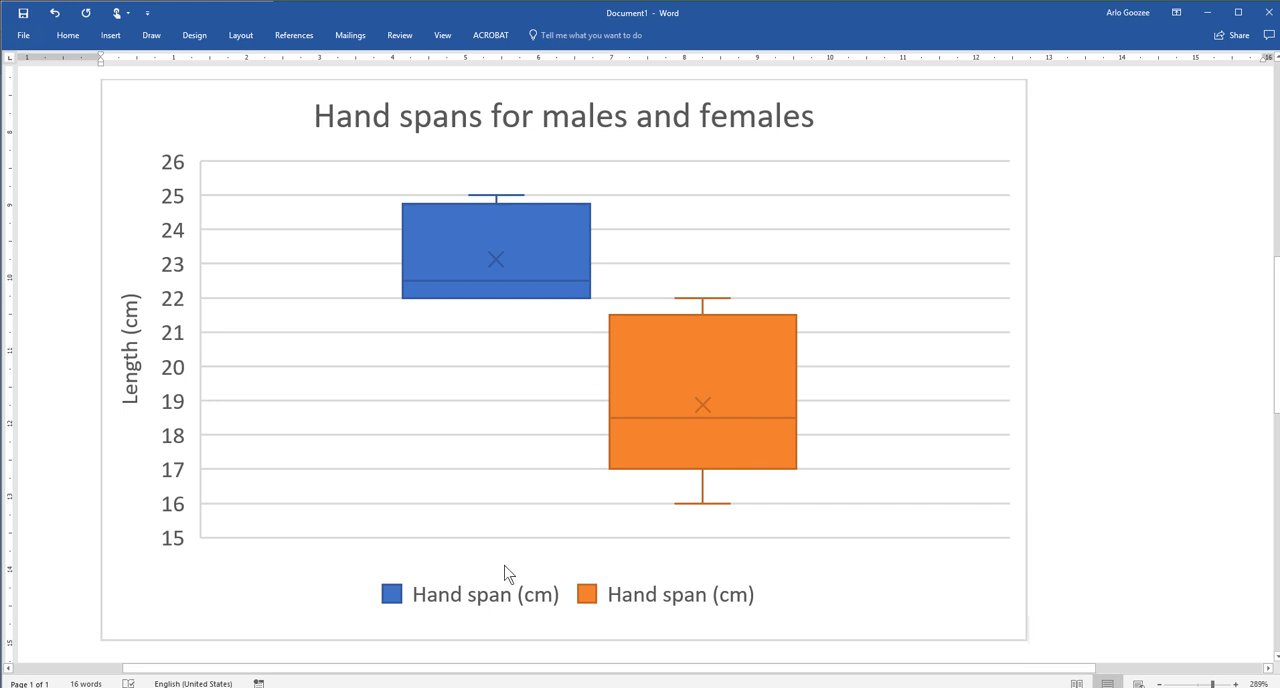
mouse_move(413, 4)
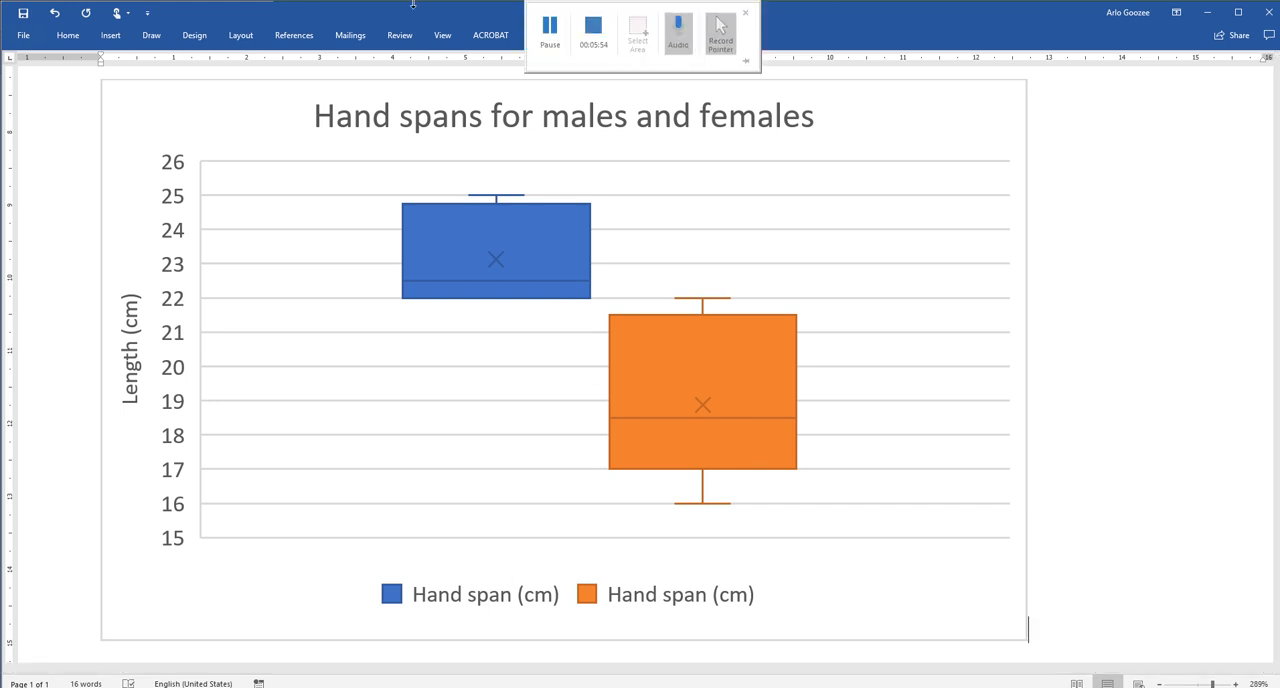
scroll(685, 409, "up", 3)
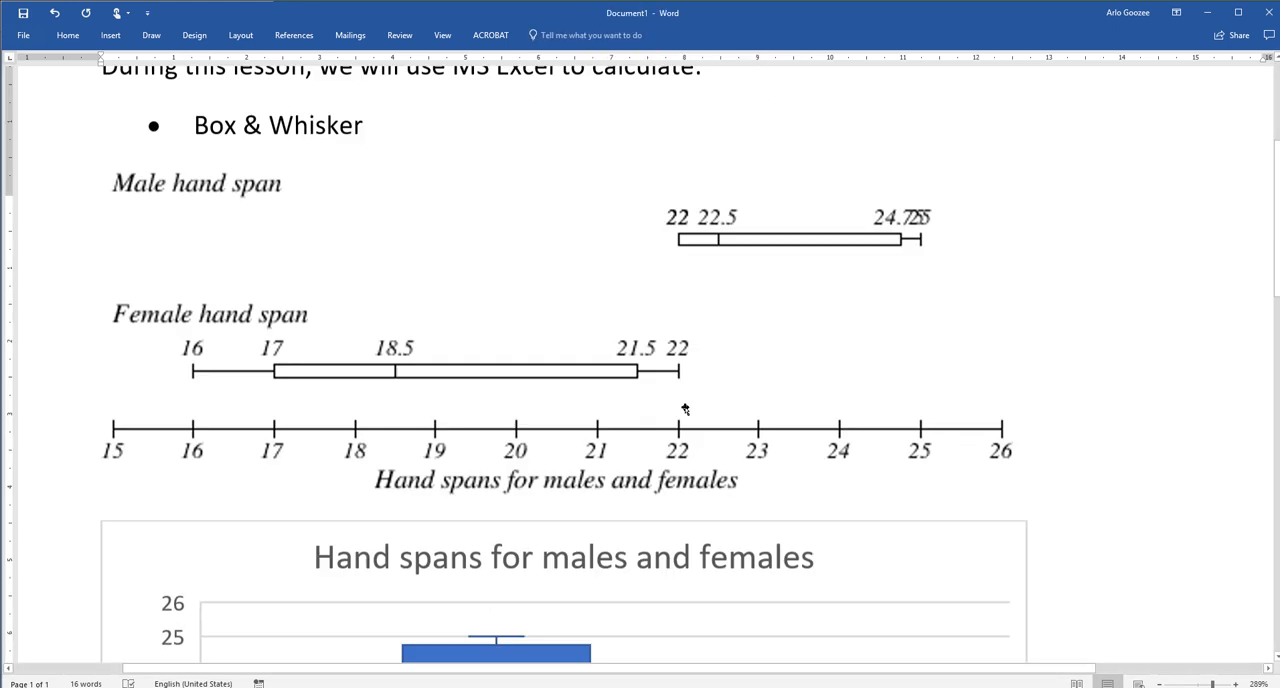
scroll(685, 409, "up", 3)
scroll(683, 408, "down", 2)
left_click(738, 476)
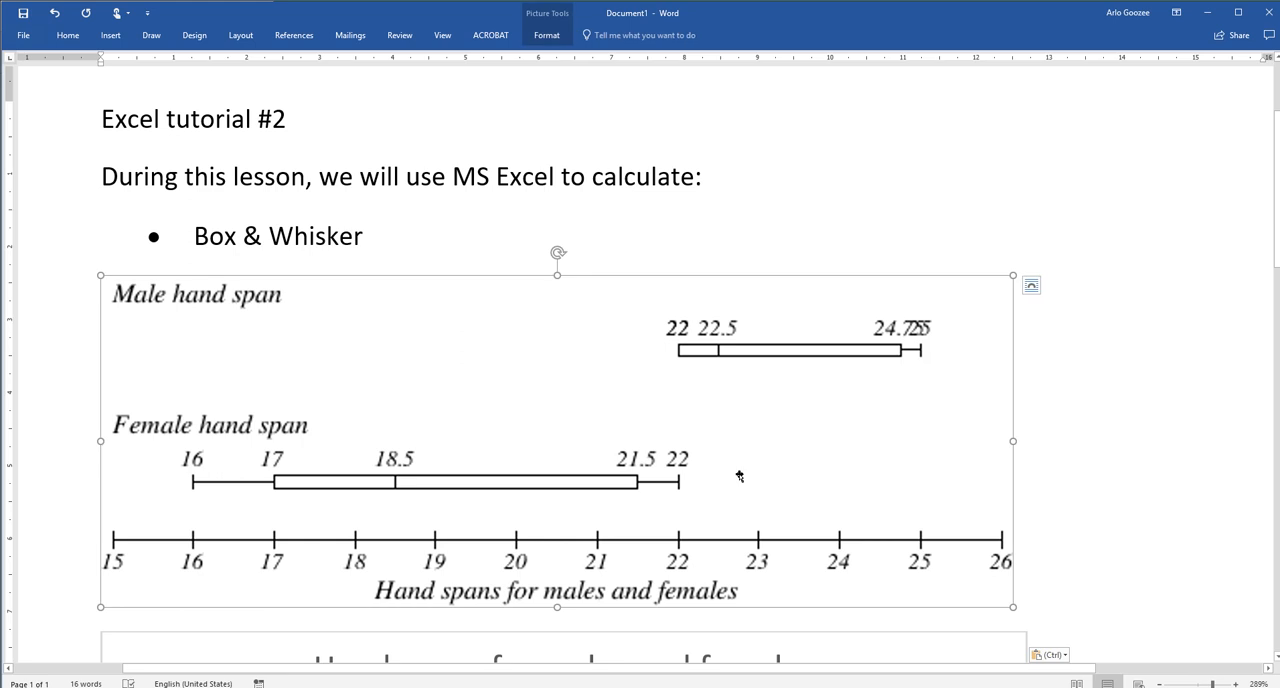